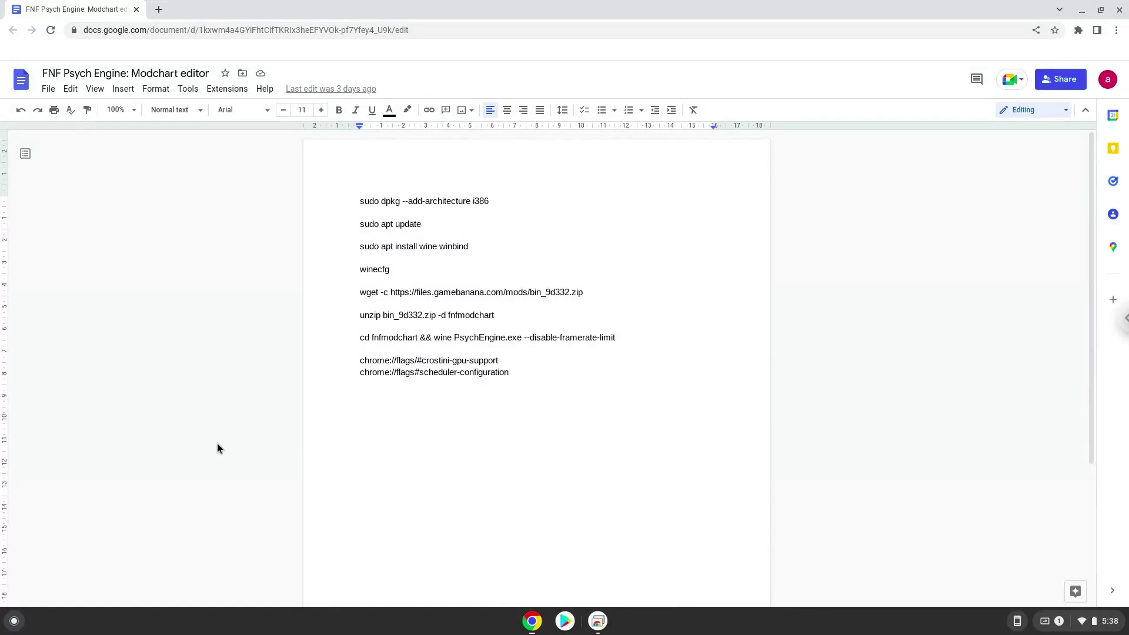
Step: Select the chrome://flags/#crostini-gpu-support line in the notes and bring up its copy menu
triple_click(401, 363)
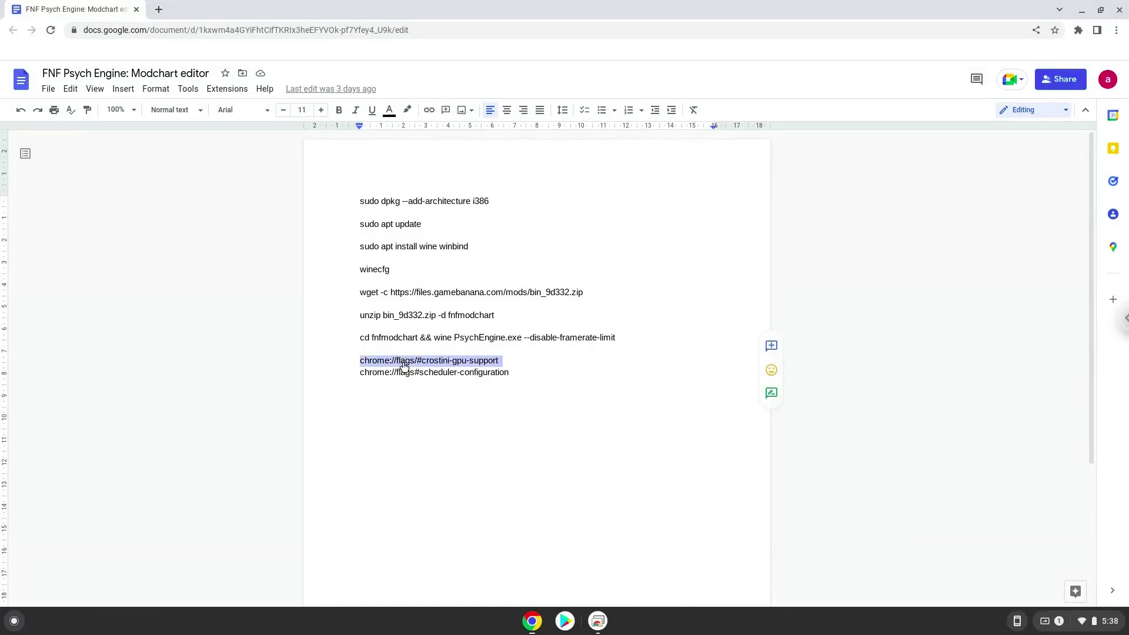
right_click(401, 363)
Step: Copy the crostini-gpu-support flag address, open it in a new tab, and set Crostini GPU Support to Enabled
click(426, 329)
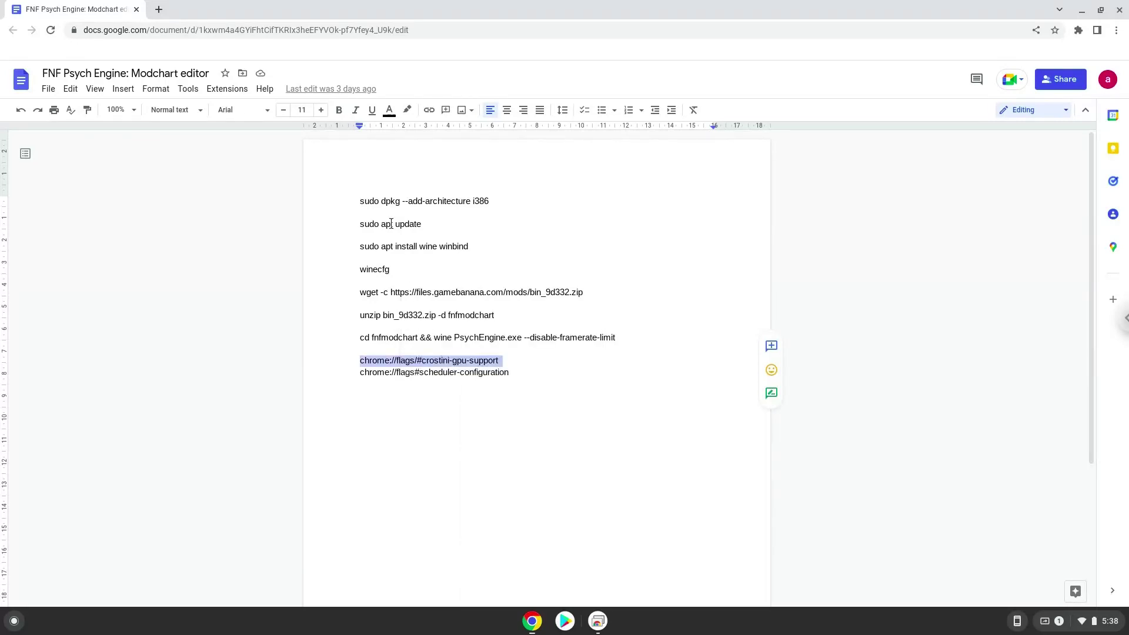
click(158, 8)
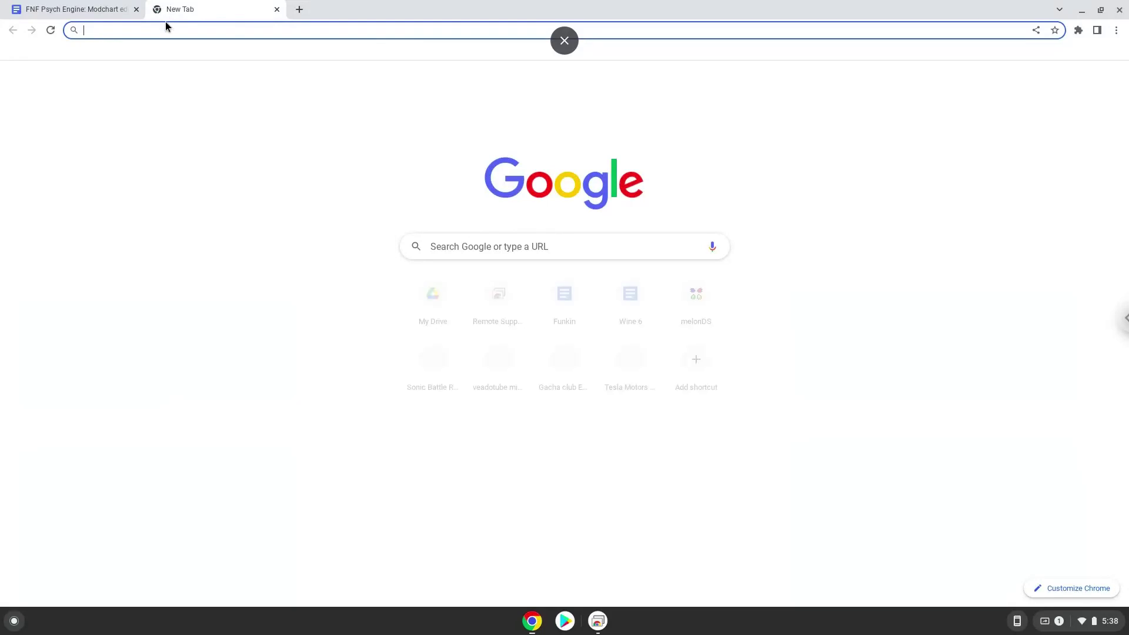
right_click(168, 30)
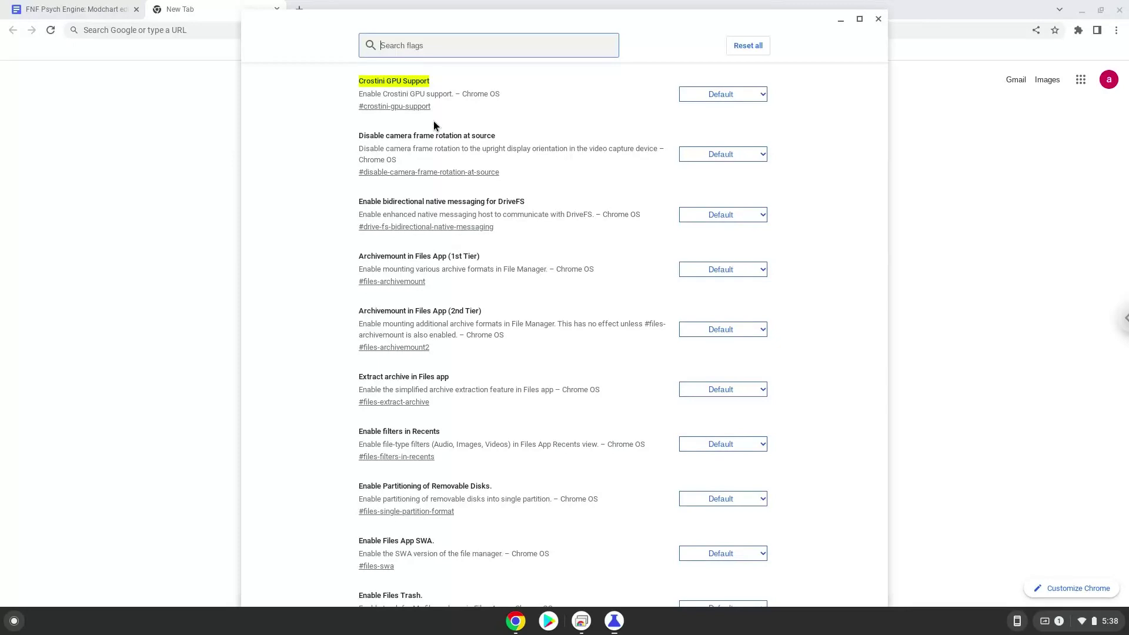
click(710, 97)
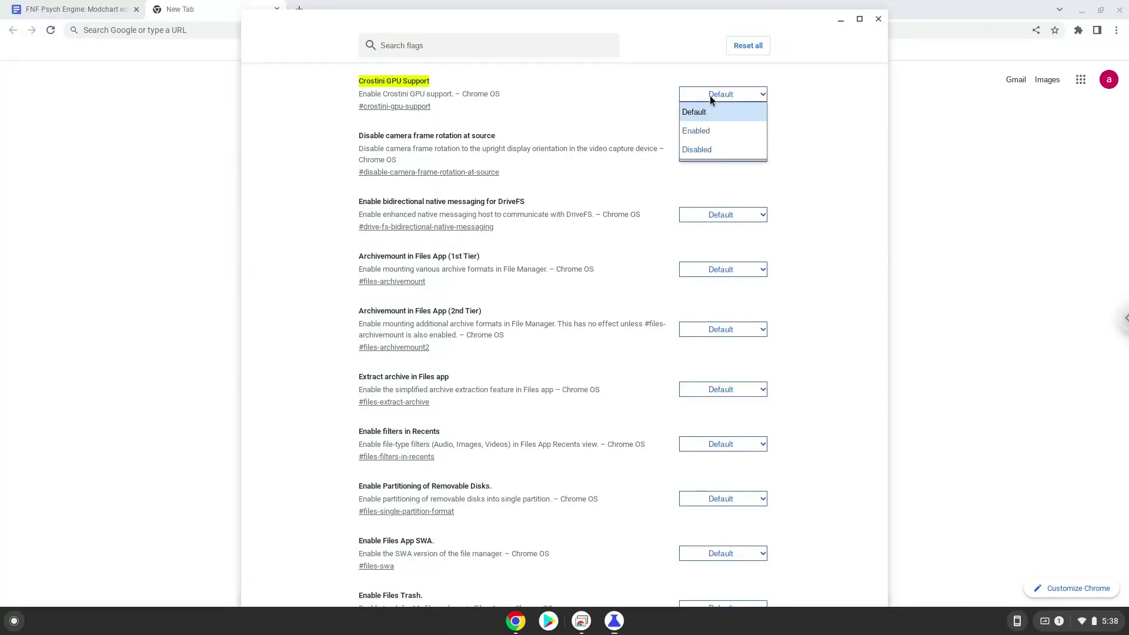
click(698, 137)
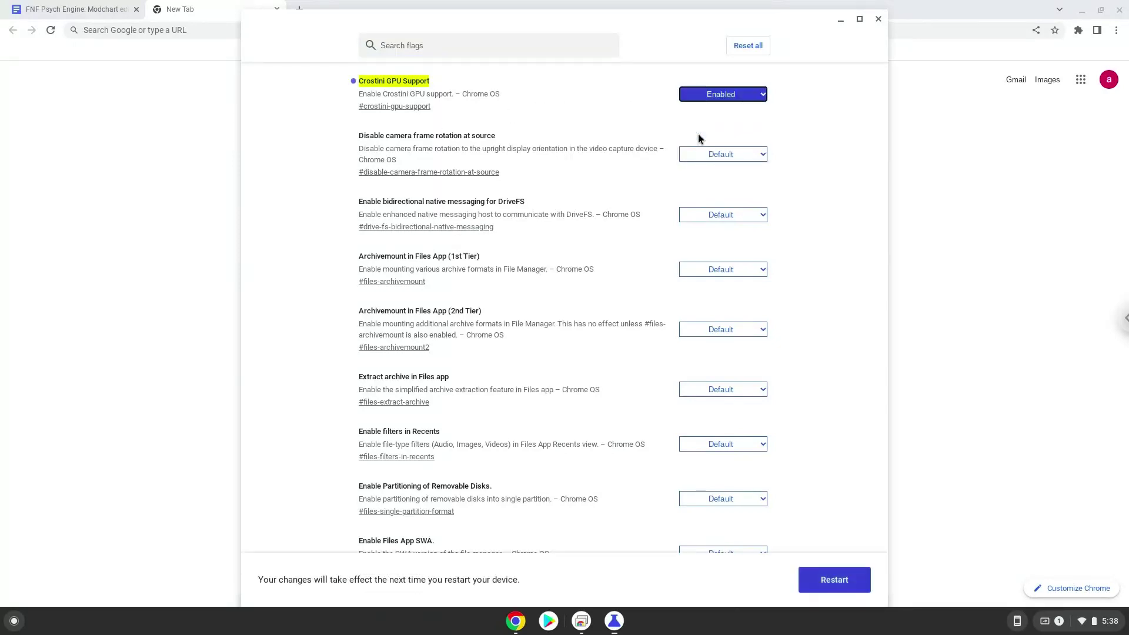
Step: Copy the scheduler-configuration flag address from the notes document
click(82, 11)
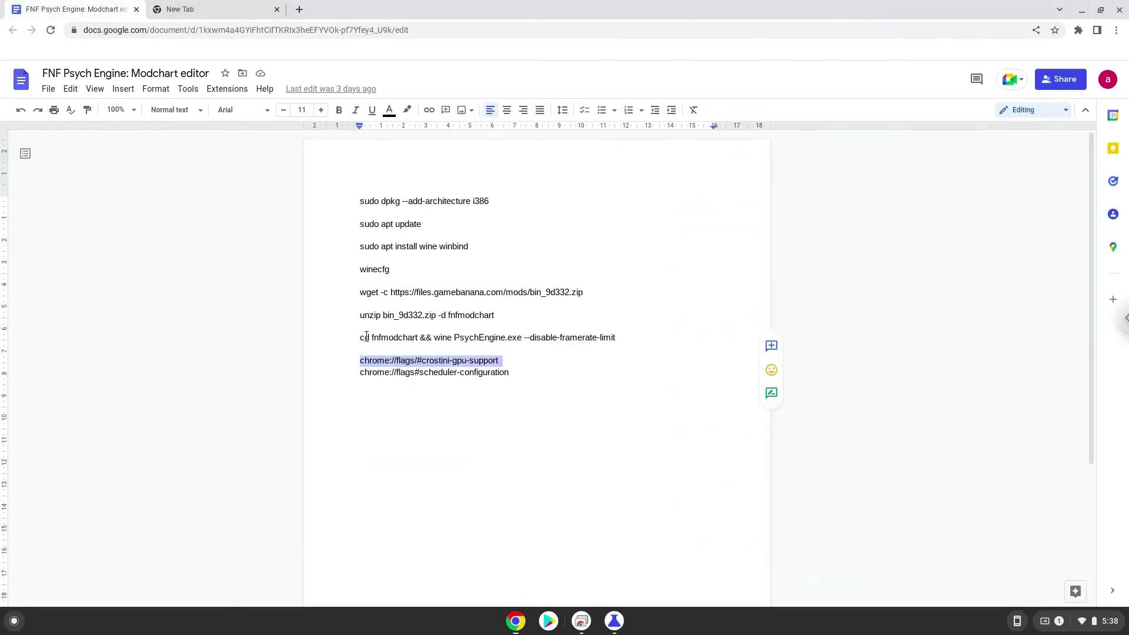
triple_click(401, 372)
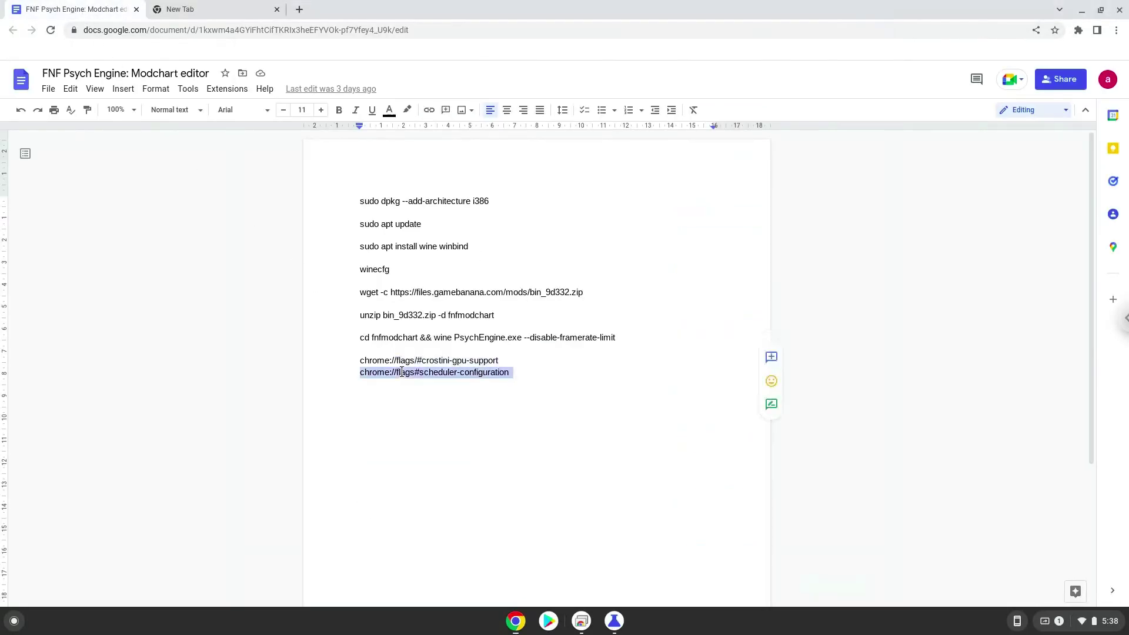
right_click(402, 371)
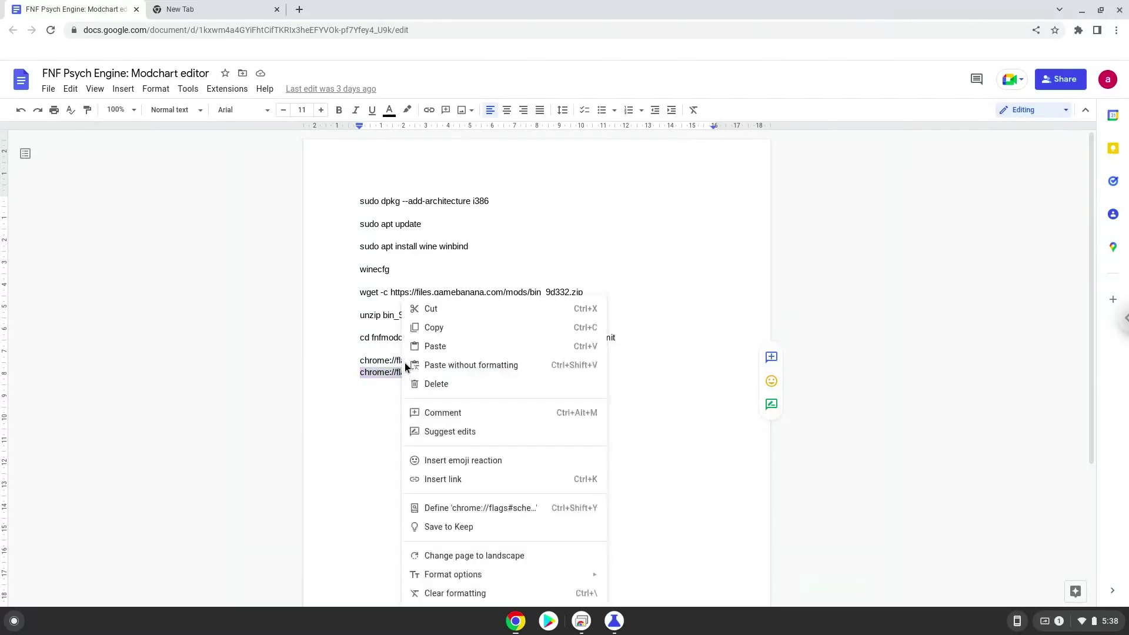
click(435, 326)
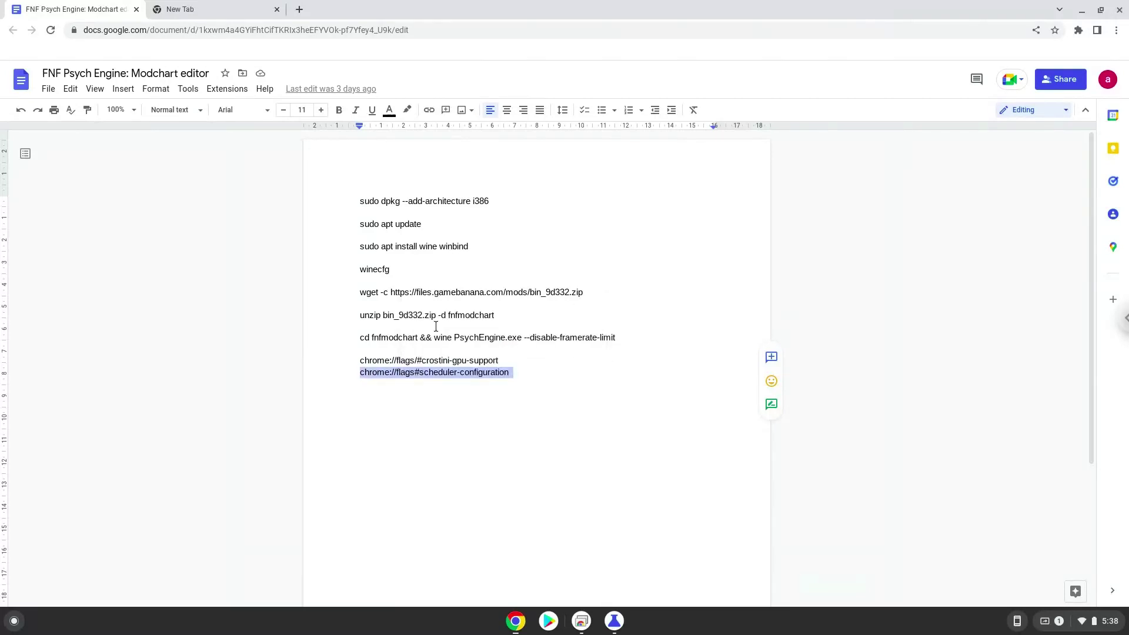
Step: Open the scheduler-configuration flag, choose Enables Hyper-Threading, and restart to apply both flags
click(202, 9)
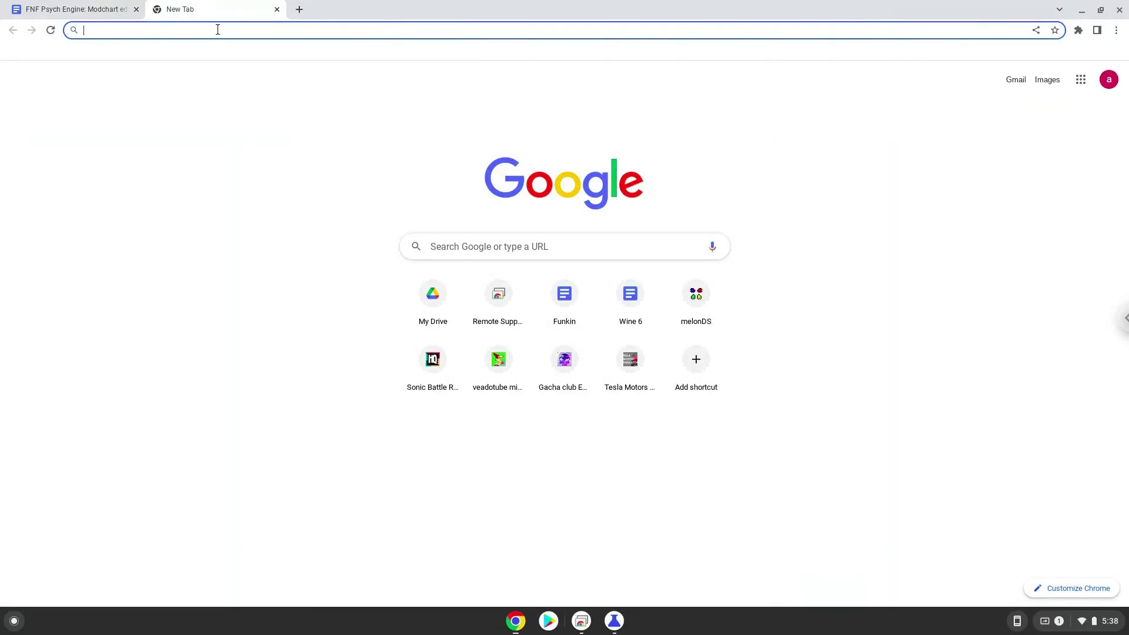
right_click(217, 29)
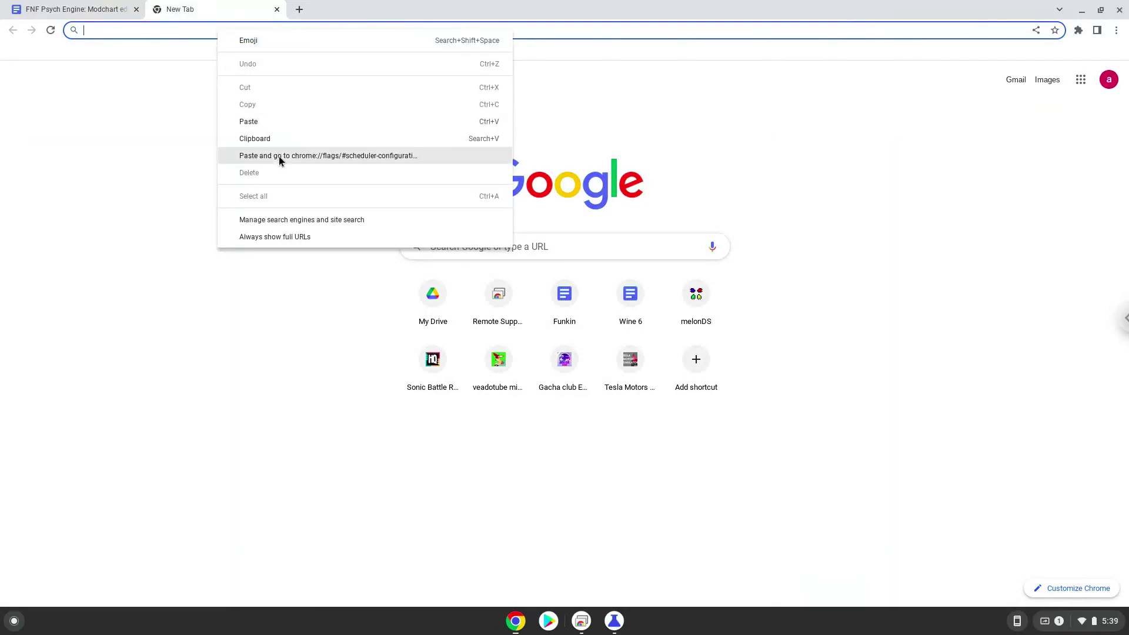
click(278, 157)
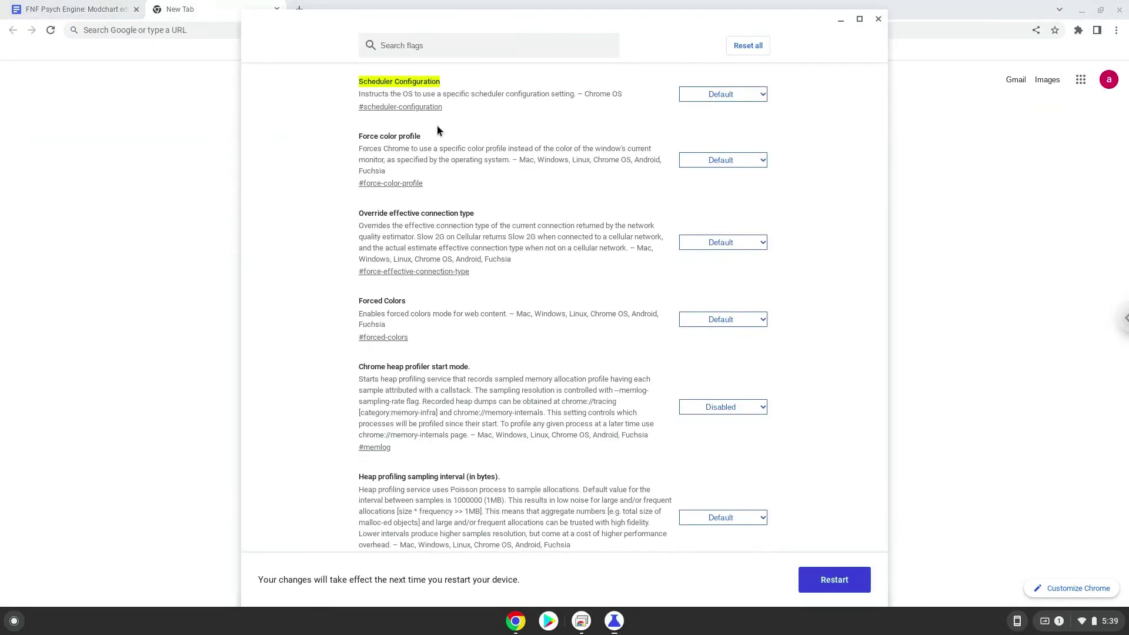
click(697, 92)
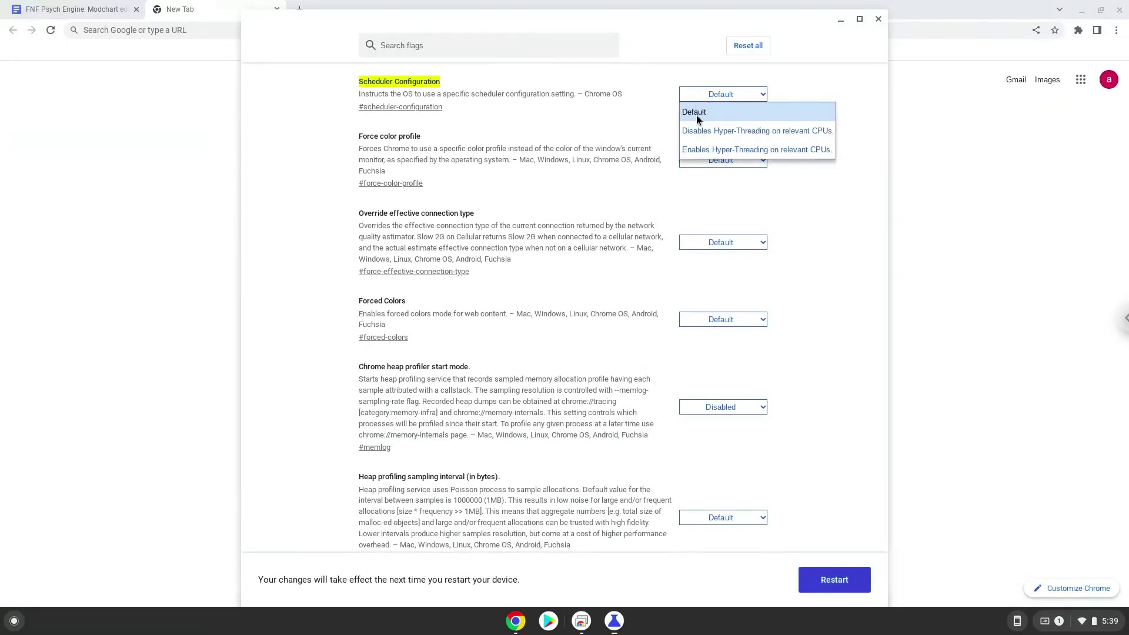
click(698, 150)
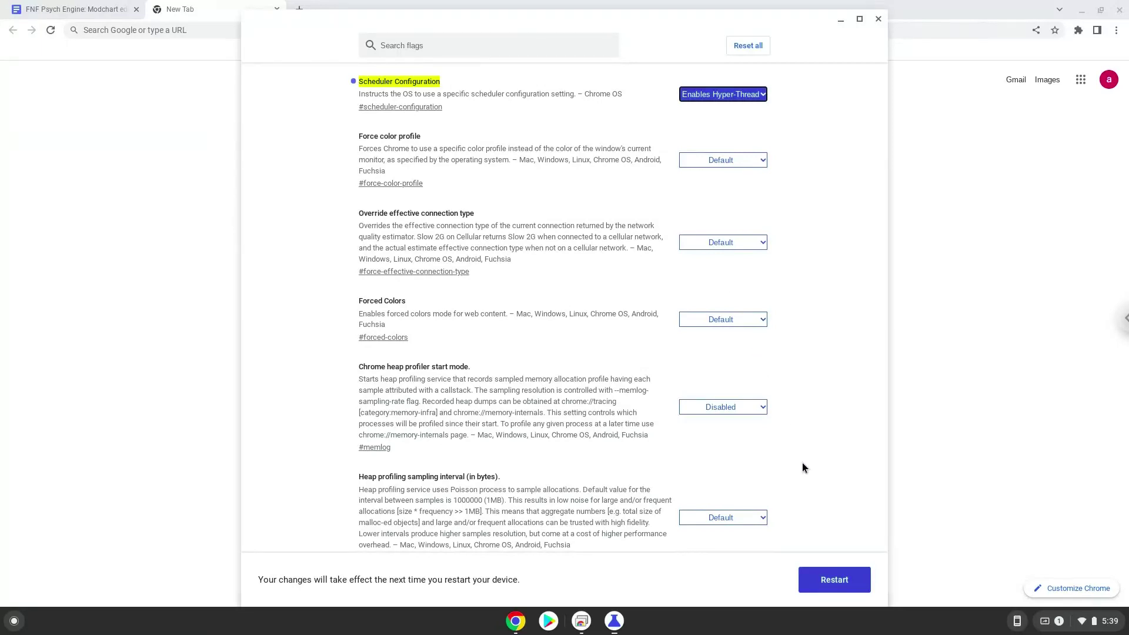
click(834, 580)
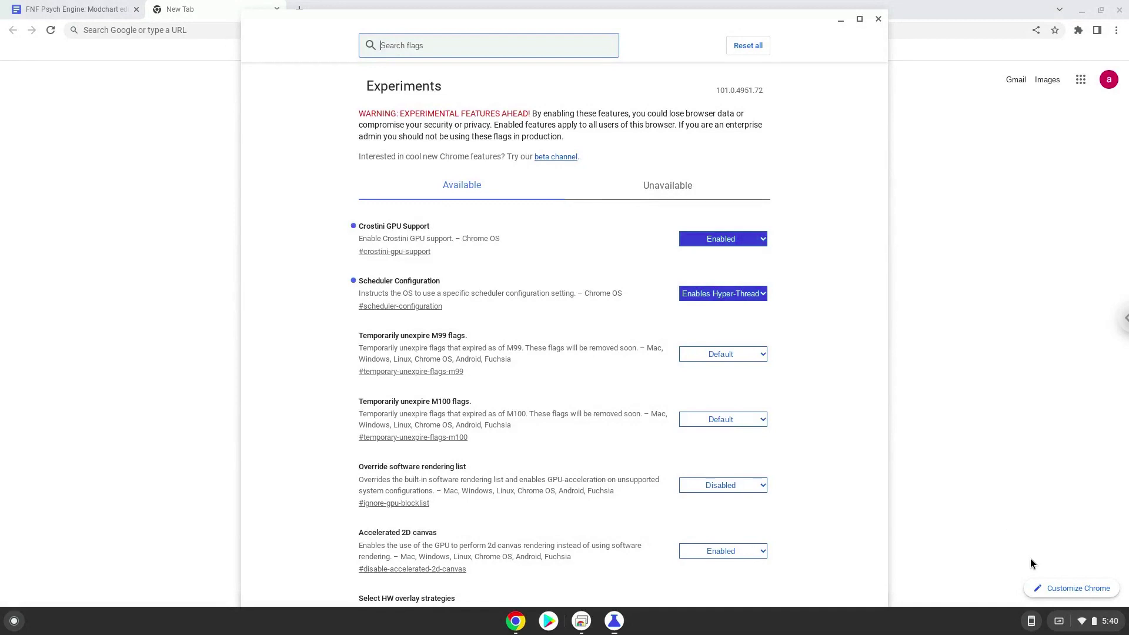
Step: Open Settings and go to Advanced > Developers
click(1076, 622)
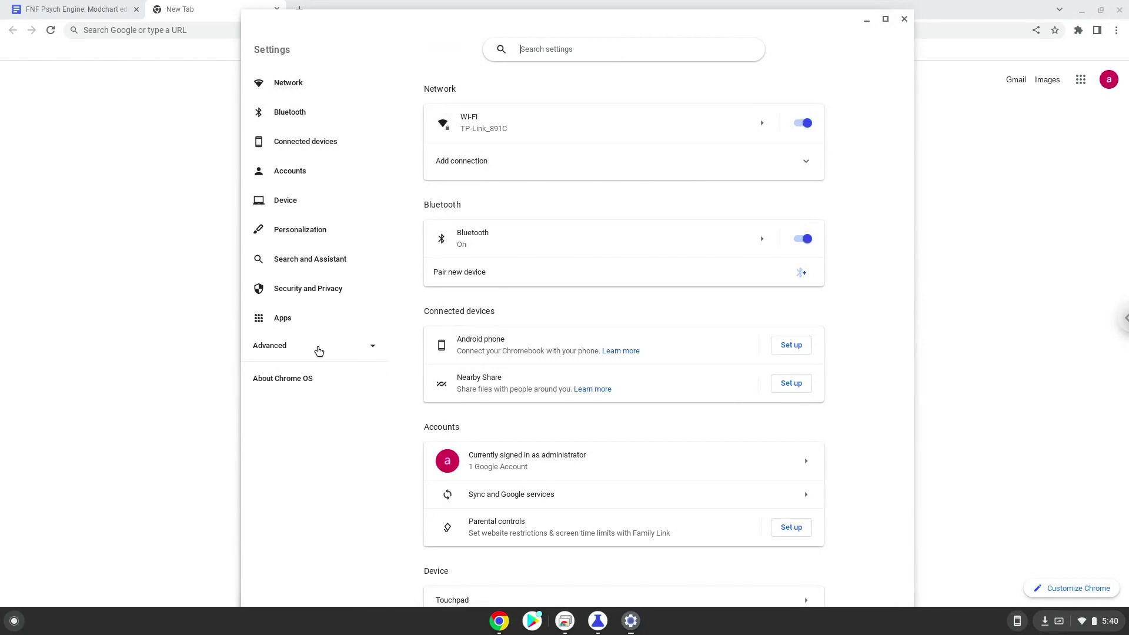
click(319, 351)
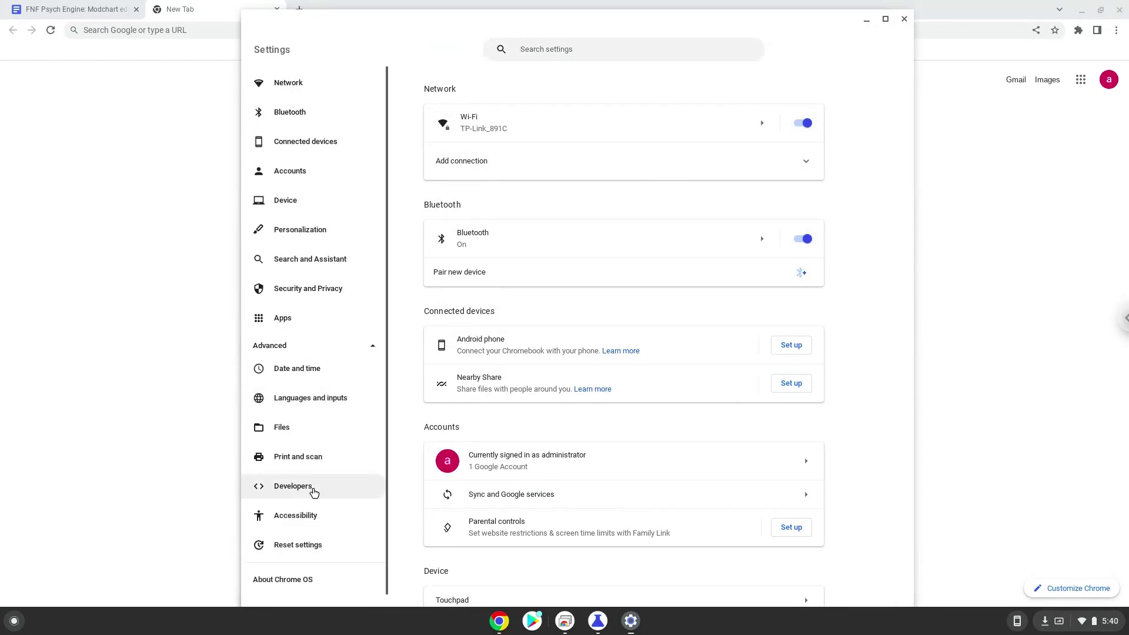
click(294, 486)
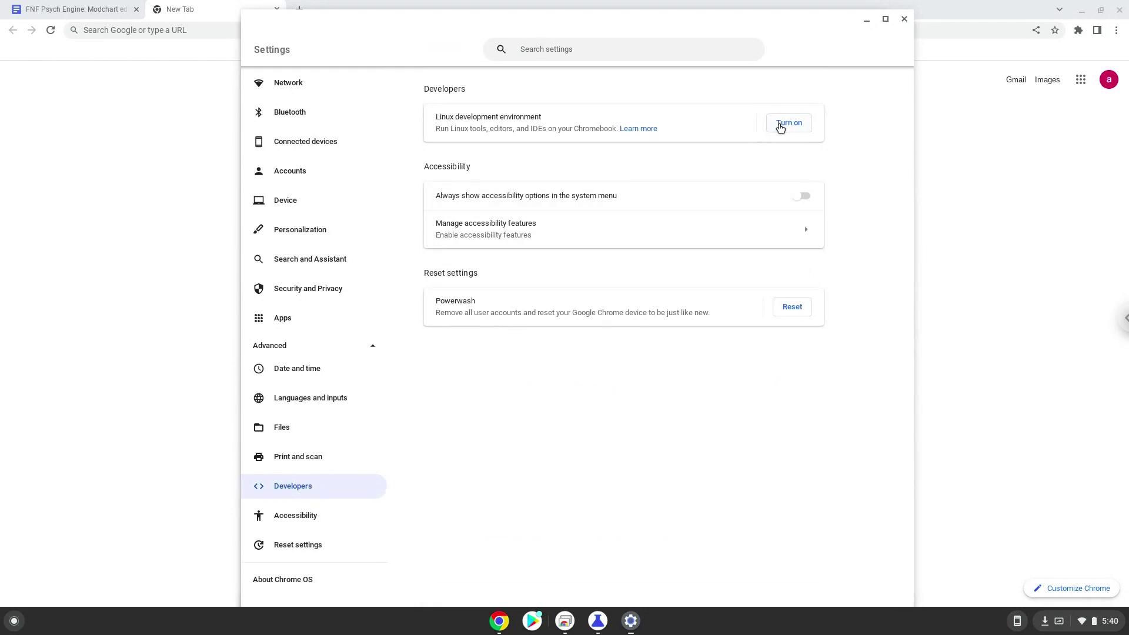
Step: Turn on the Linux development environment, continue past Next, and install it
click(781, 128)
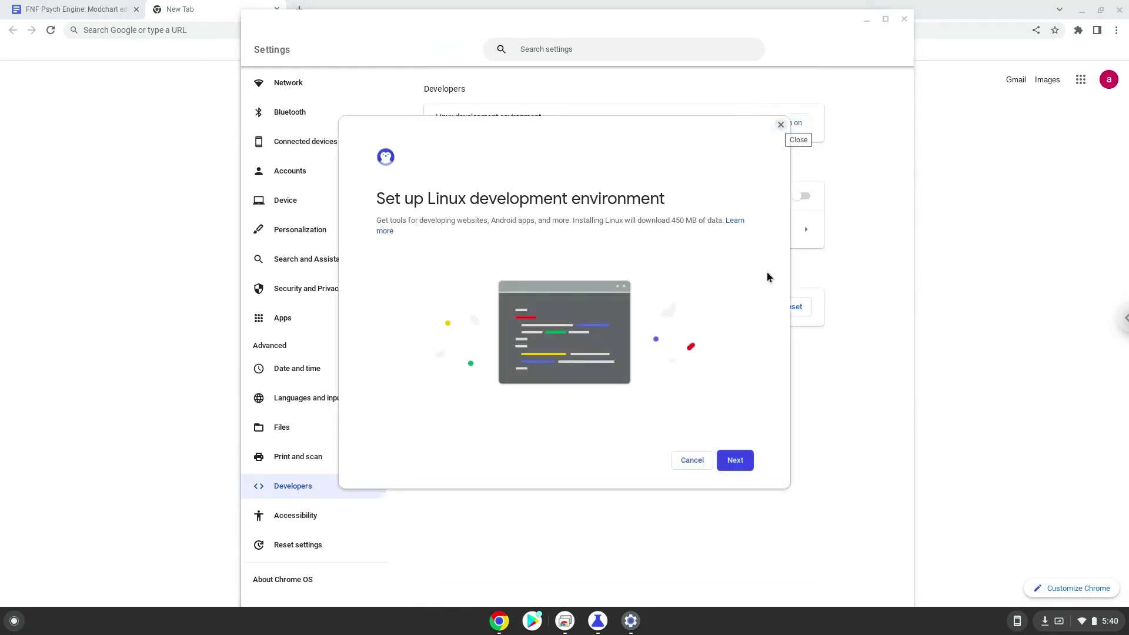
click(735, 463)
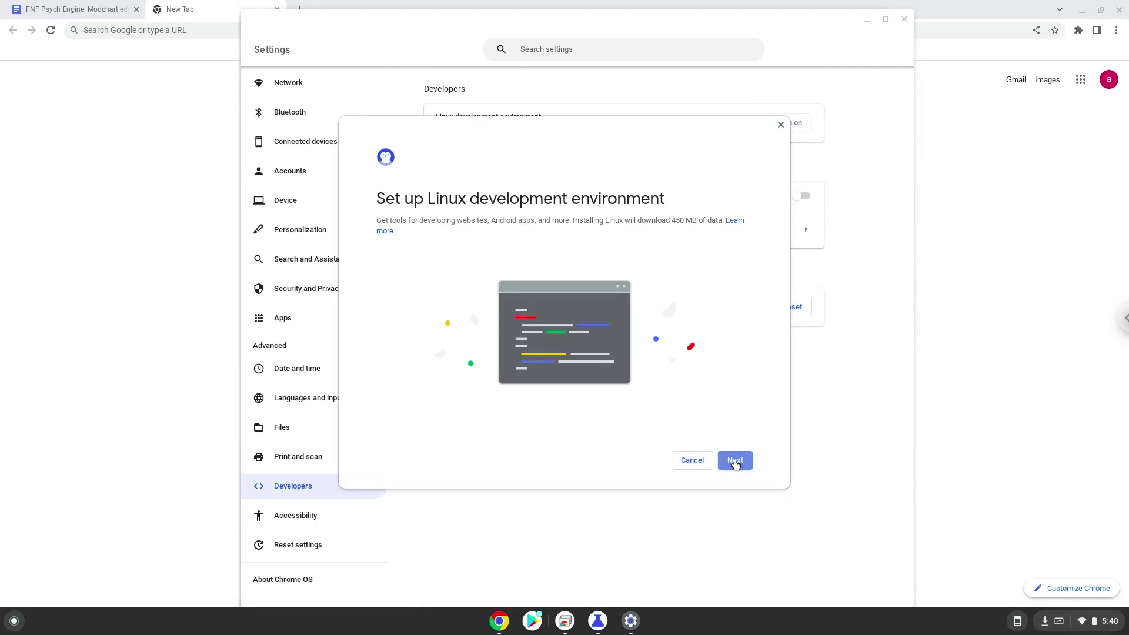
click(734, 463)
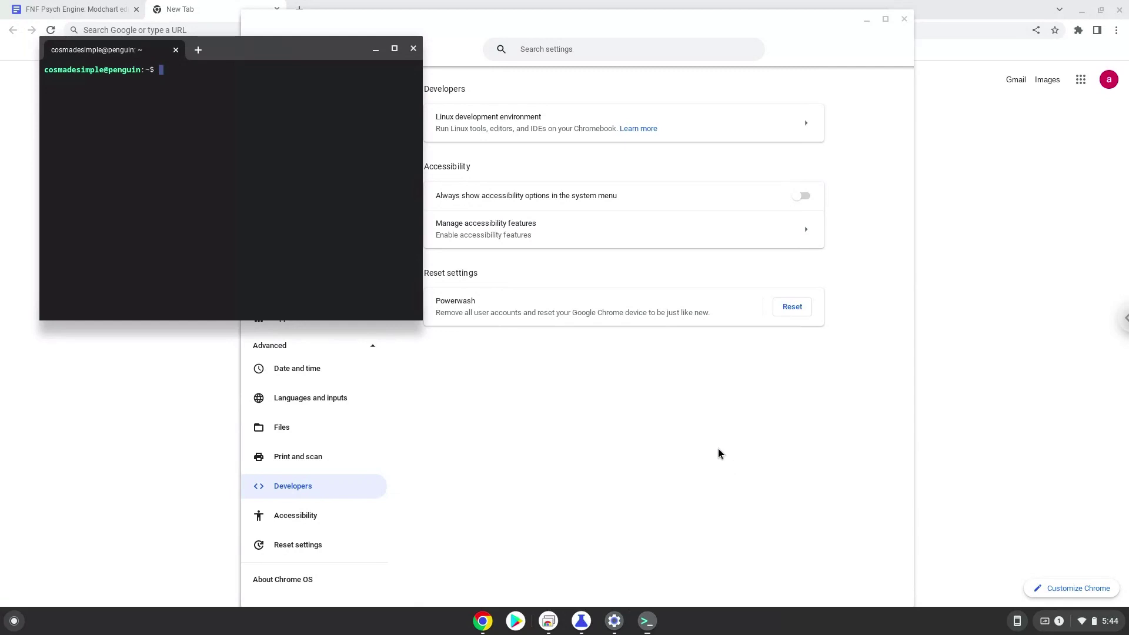
Step: Close the terminal and Settings windows and go back to the Psych Engine notes
click(414, 49)
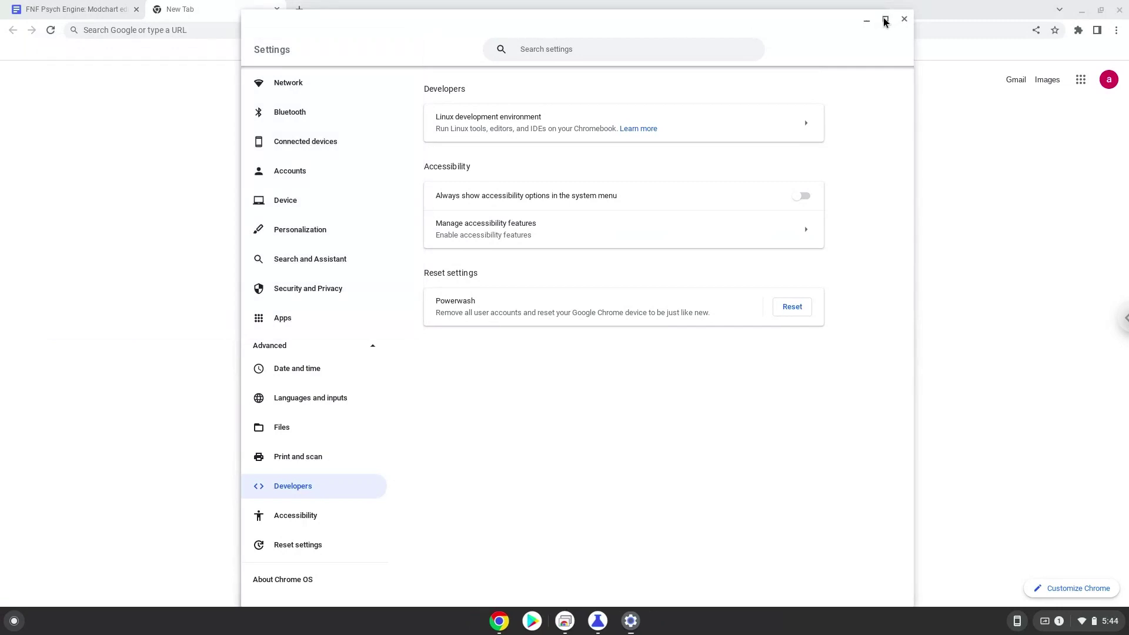
click(905, 19)
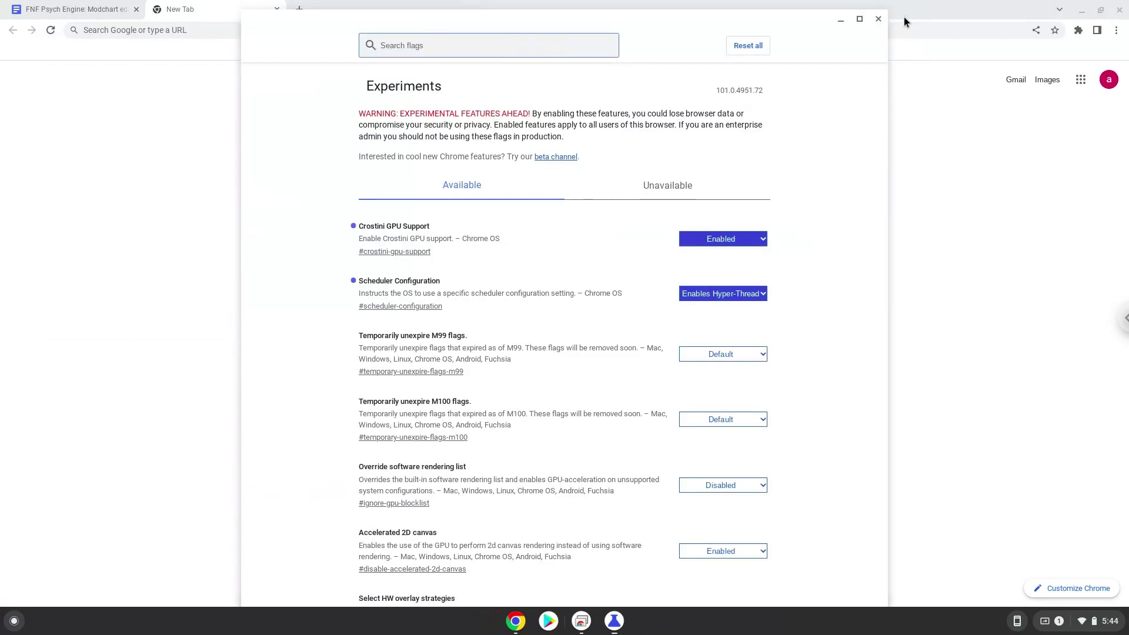
click(77, 10)
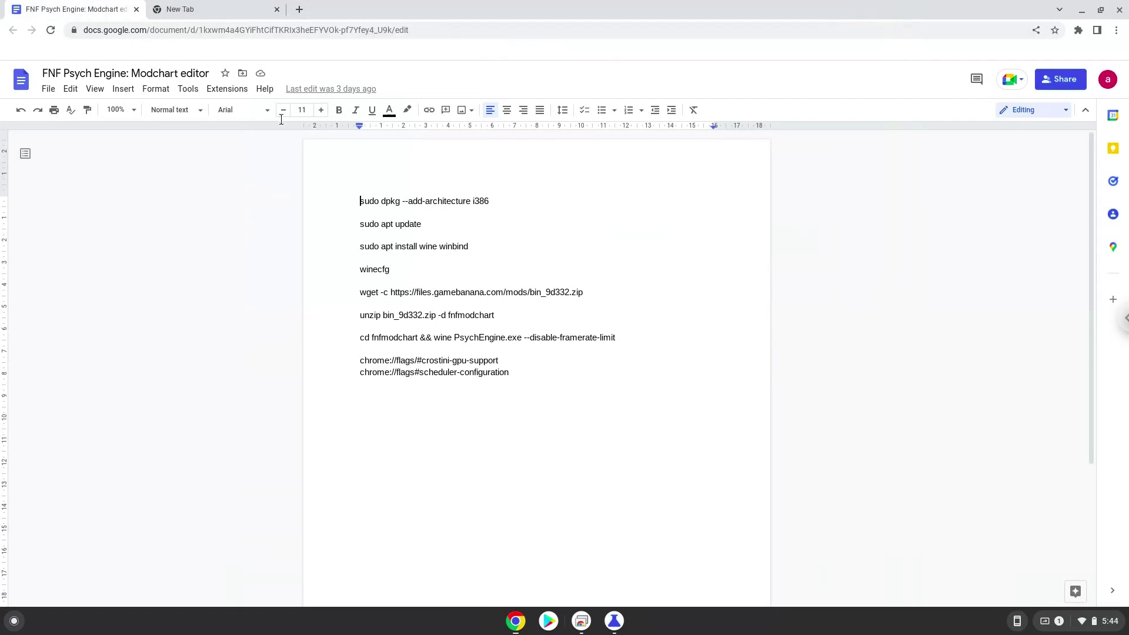
Step: Copy the sudo dpkg add-architecture i386 command, then launch the Linux terminal maximized
triple_click(400, 200)
right_click(400, 200)
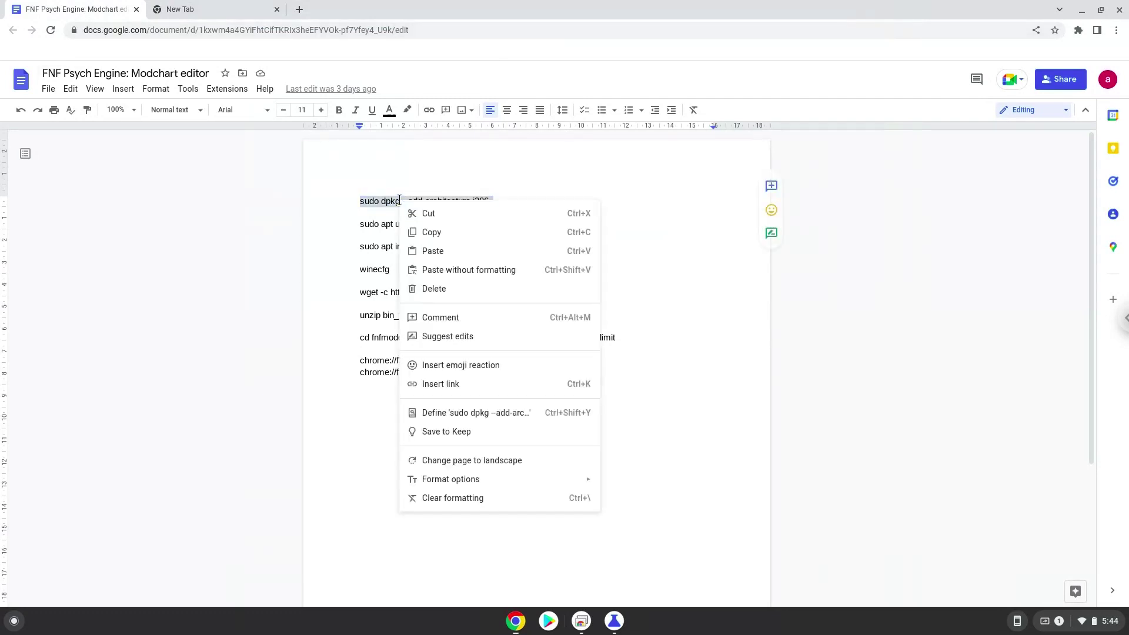
click(428, 233)
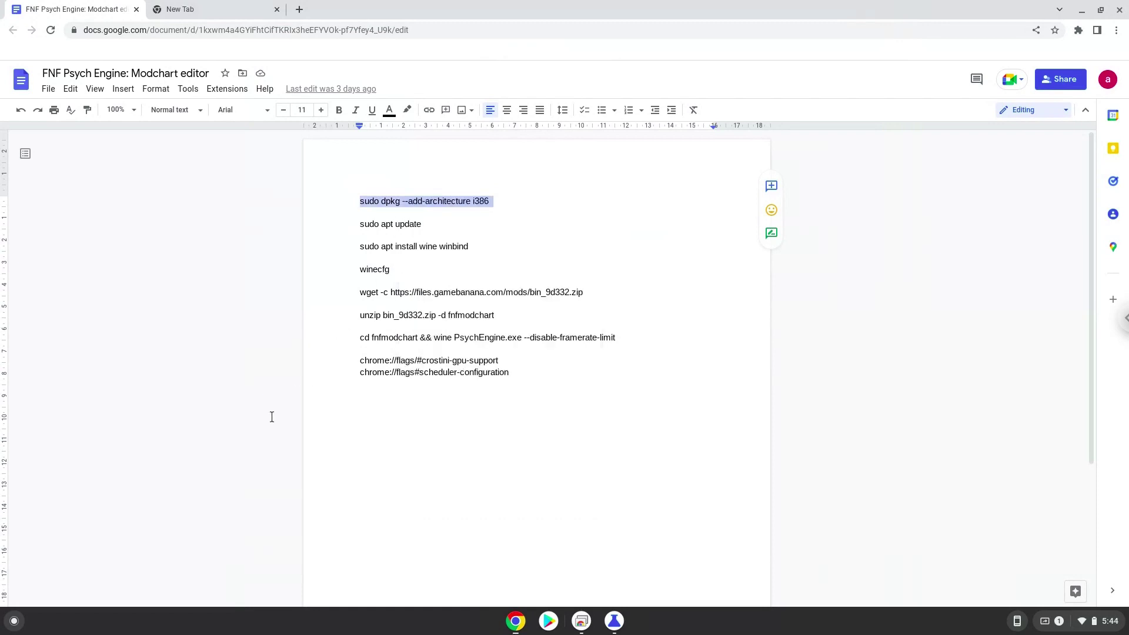
click(16, 621)
text(t)
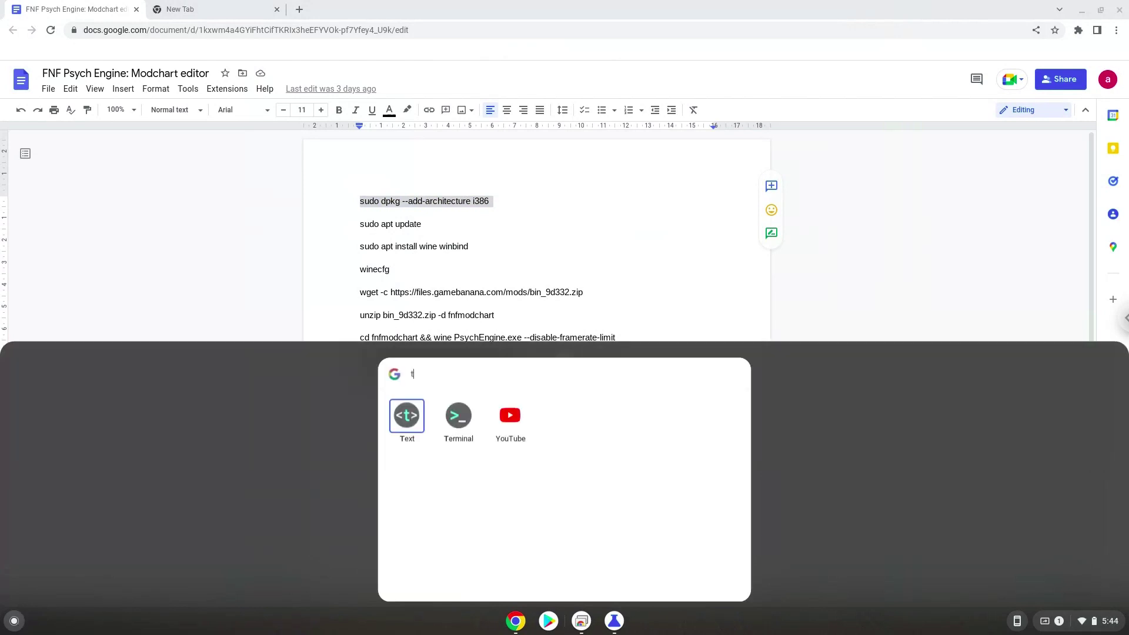
text(er)
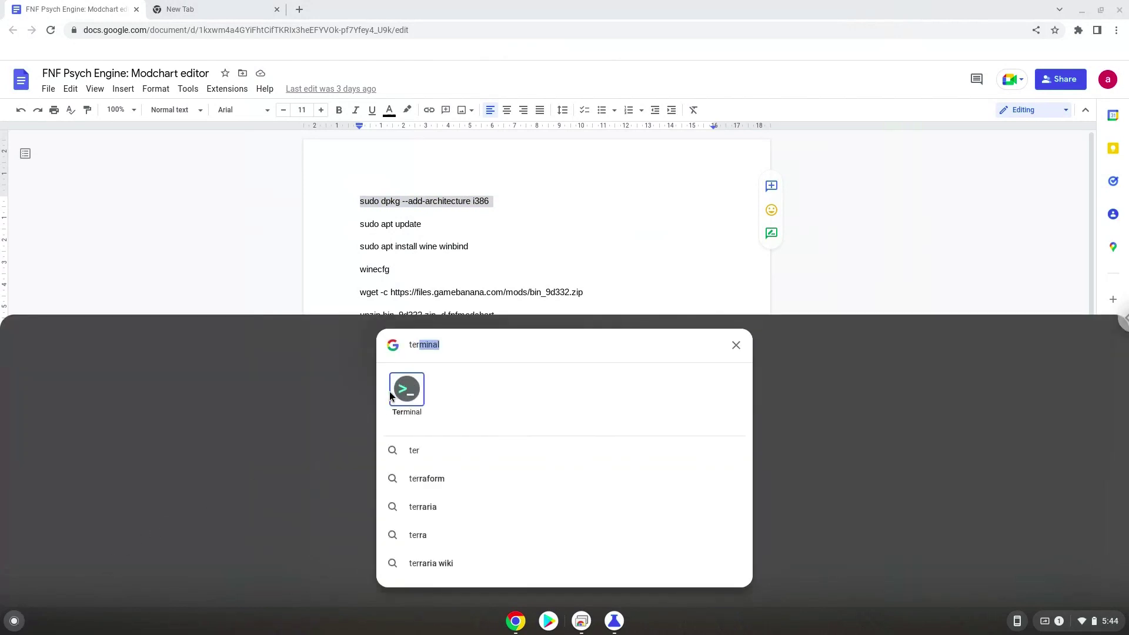
click(406, 390)
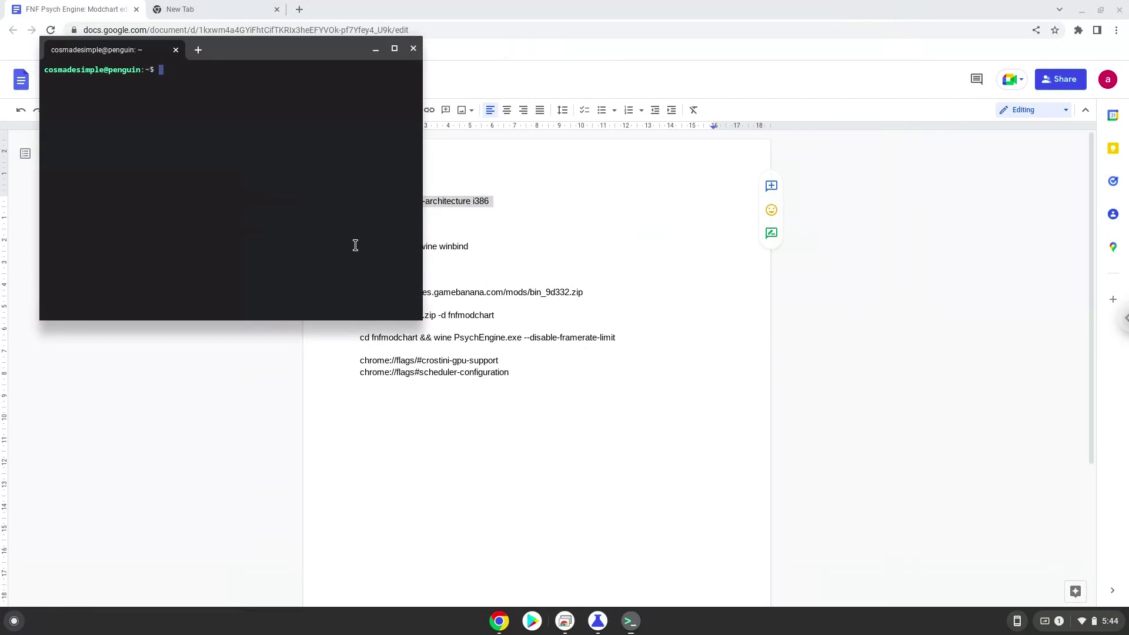
double_click(295, 51)
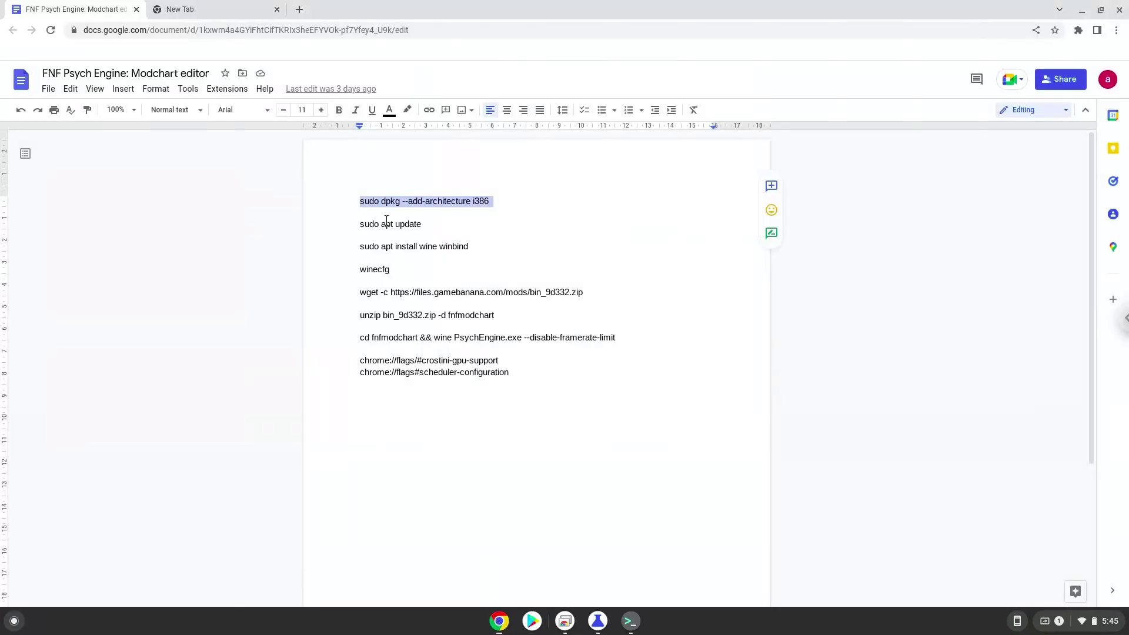
Step: Copy 'sudo apt update' from the notes and run it in the terminal
triple_click(385, 223)
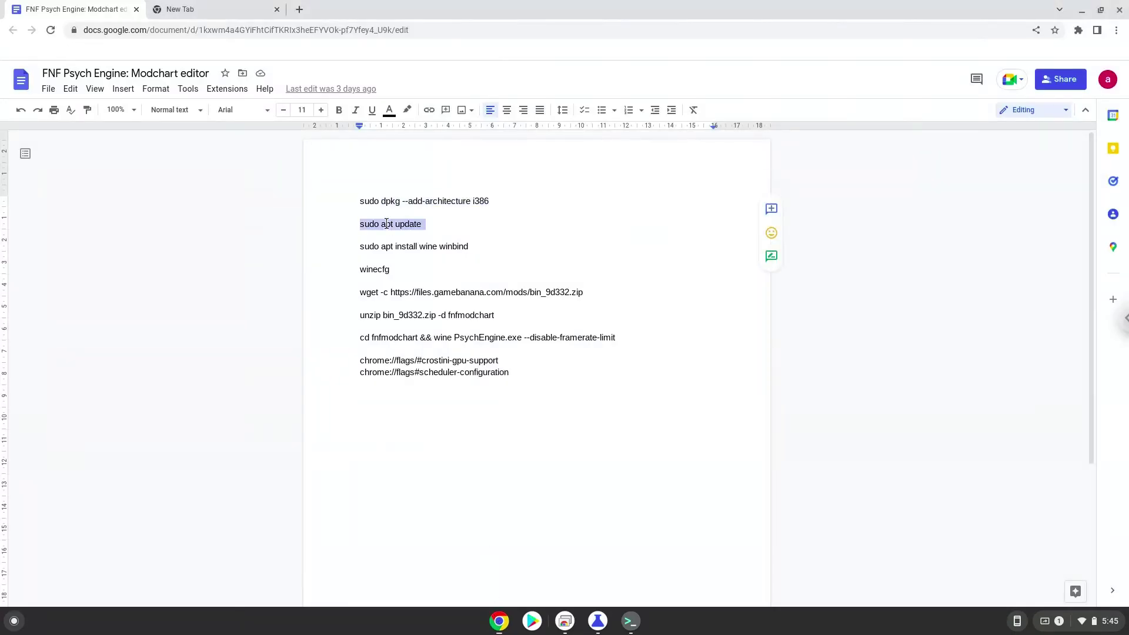
right_click(386, 224)
click(415, 255)
click(629, 623)
key(ctrl+shift+v)
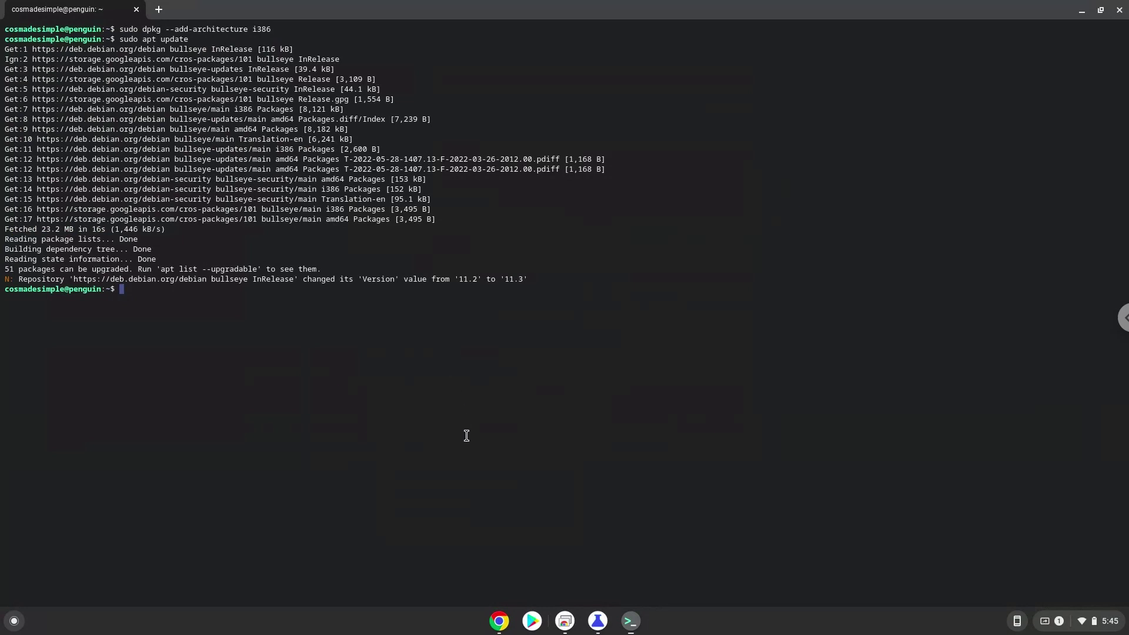
Step: Copy the 'sudo apt install wine winbind' command from the notes
click(499, 623)
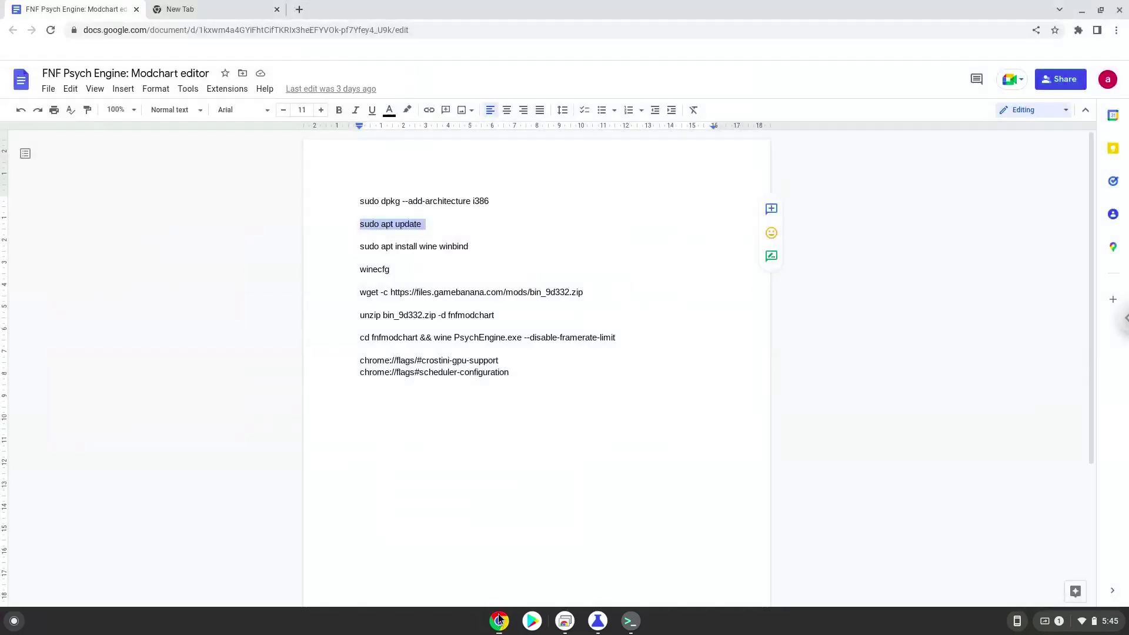
double_click(401, 249)
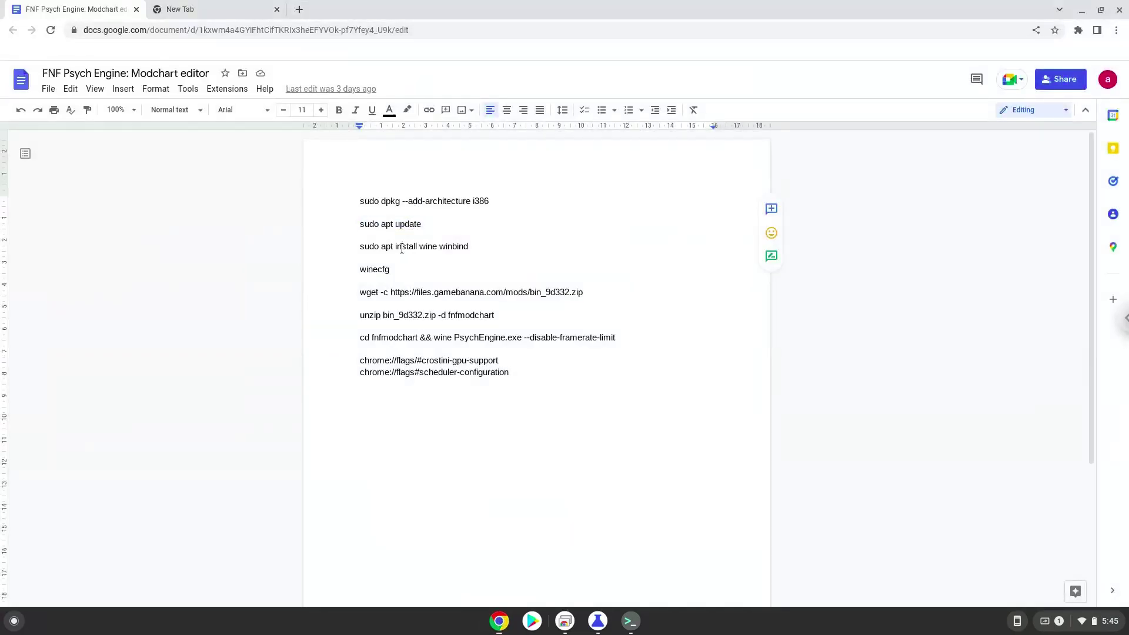
right_click(401, 249)
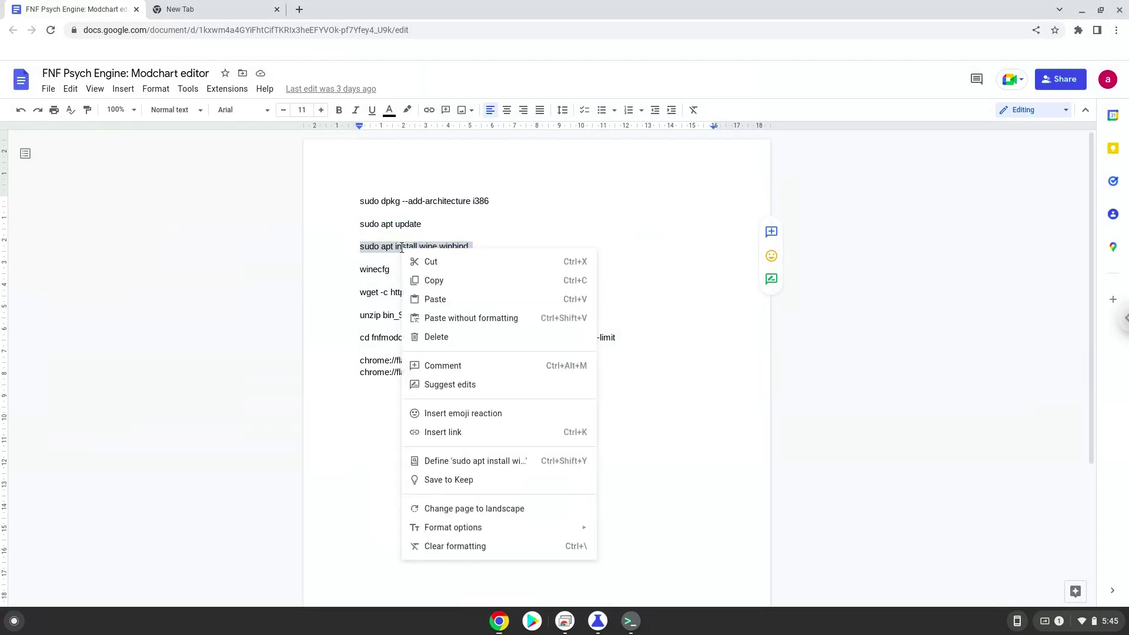
click(433, 281)
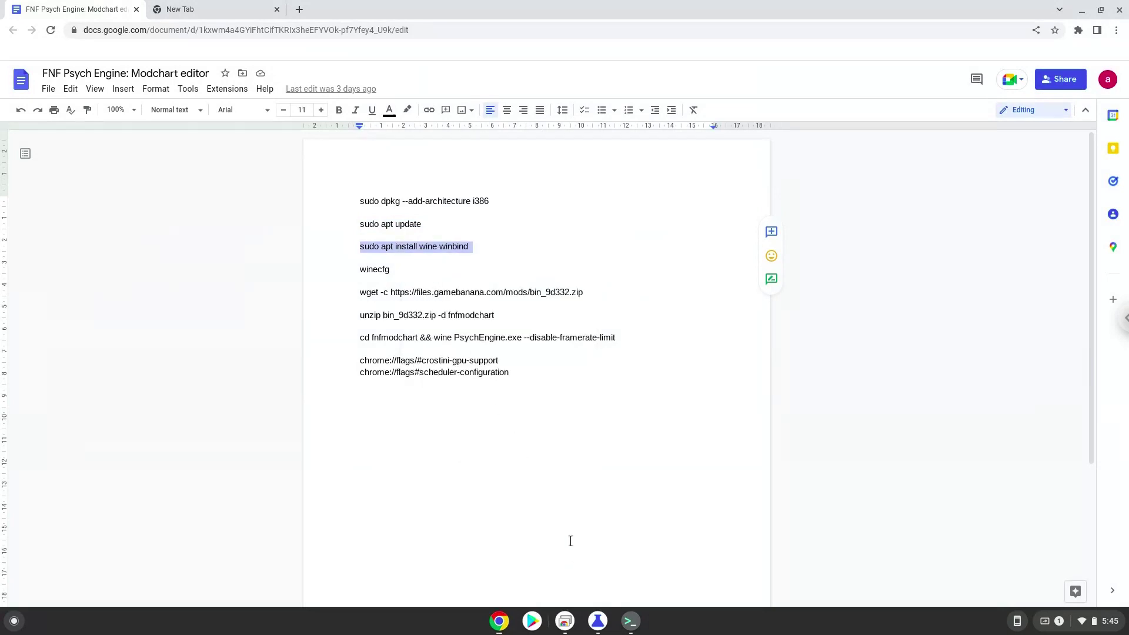
Step: Run the wine winbind install command in the terminal and confirm the package installation
click(630, 621)
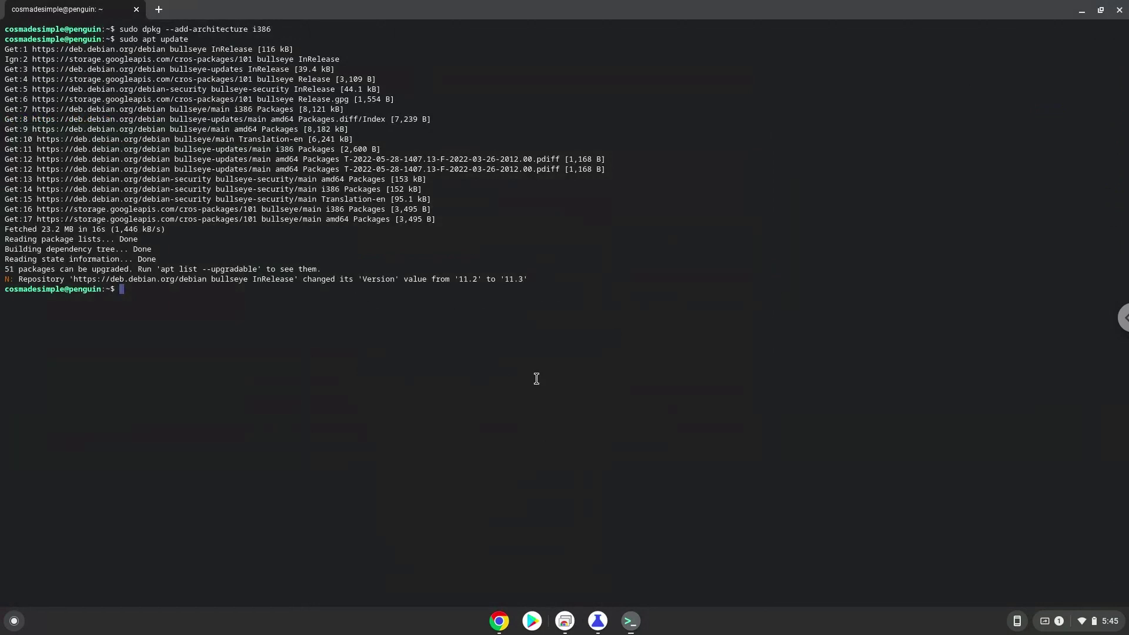
key(ctrl+shift+v)
key(Return)
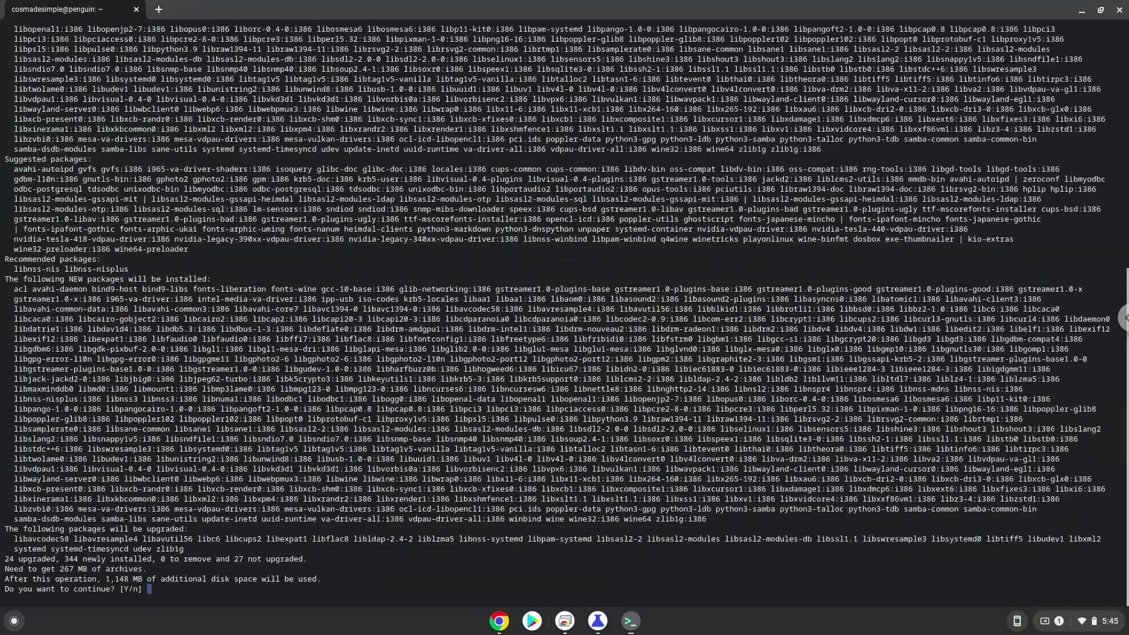
key(Return)
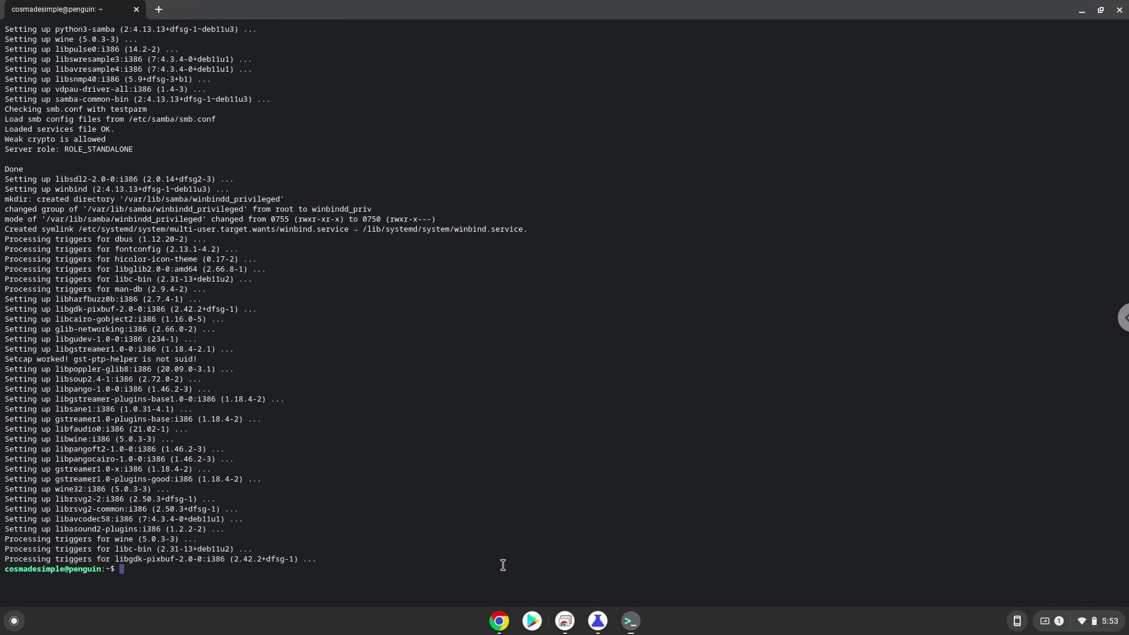
Step: Copy the 'winecfg' command from the notes
click(499, 621)
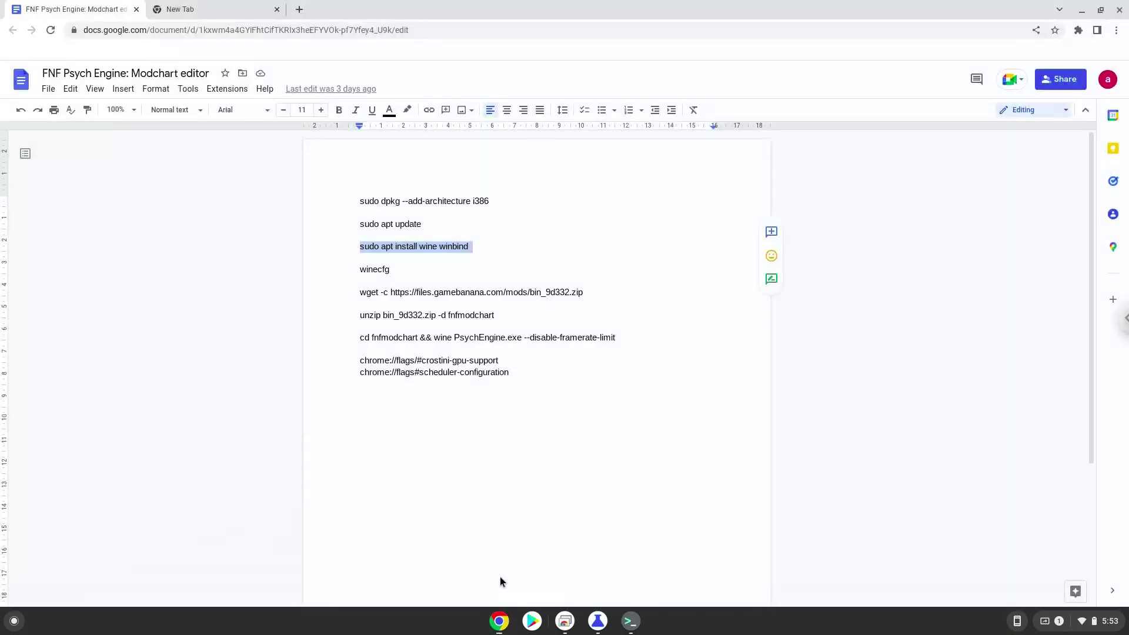
double_click(389, 269)
right_click(388, 269)
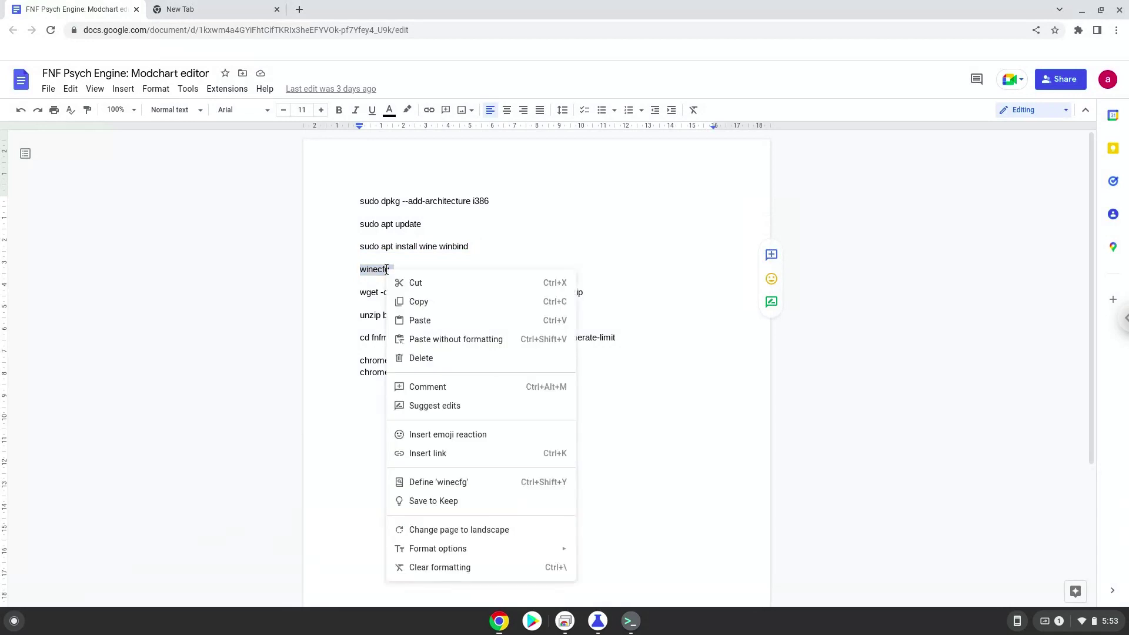
click(417, 302)
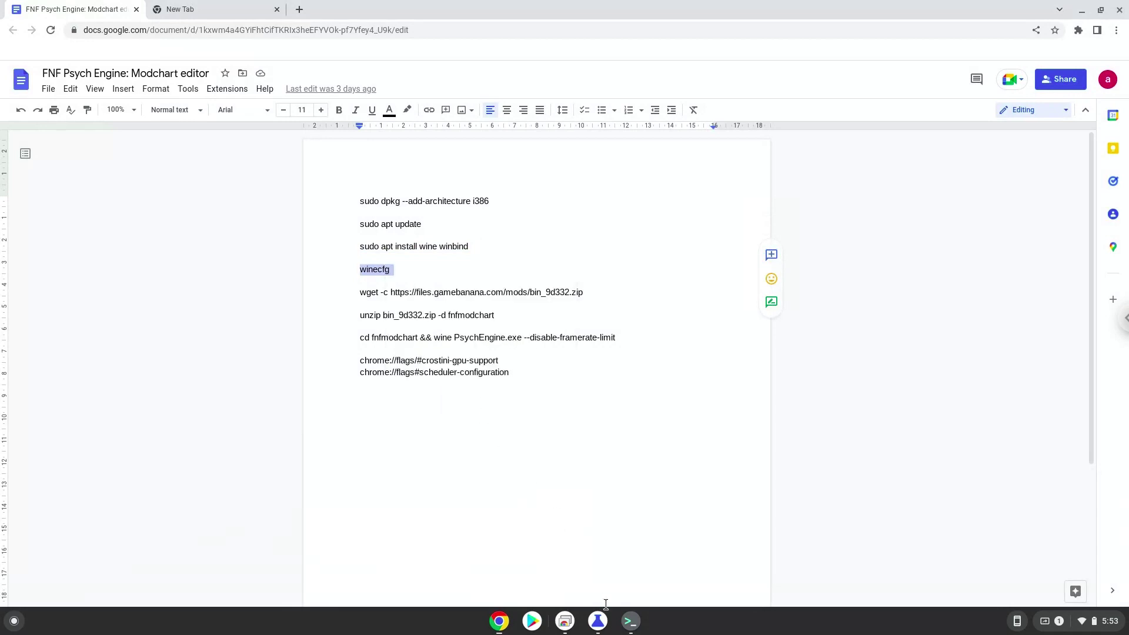
Step: Run winecfg in the terminal, close the Wine configuration window, and return to the notes
click(627, 622)
key(ctrl+shift+v)
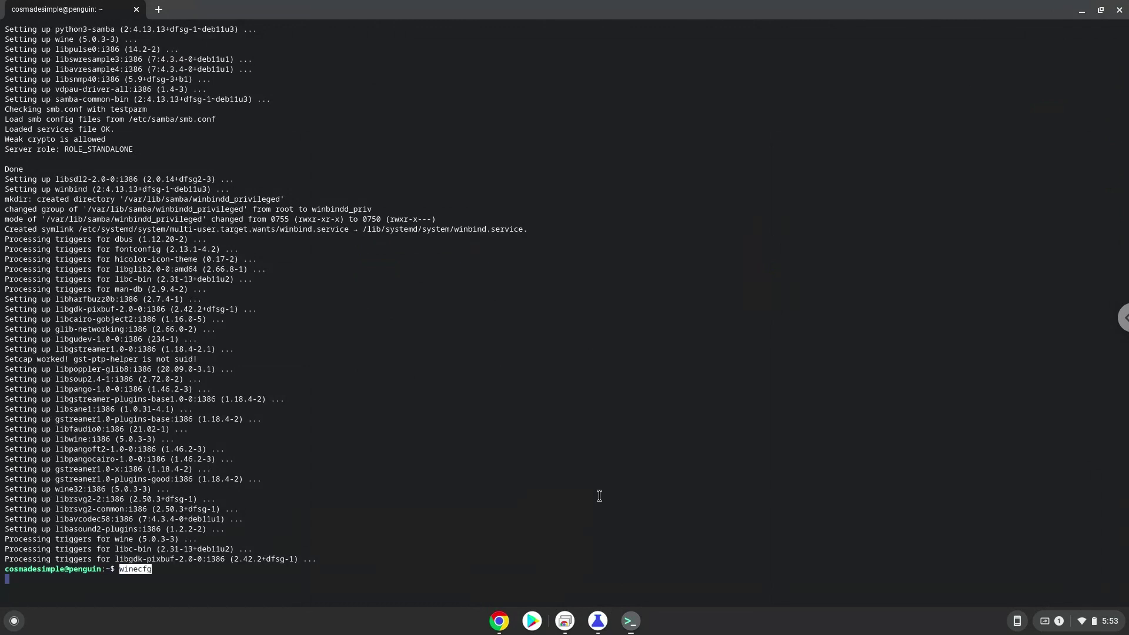
key(Return)
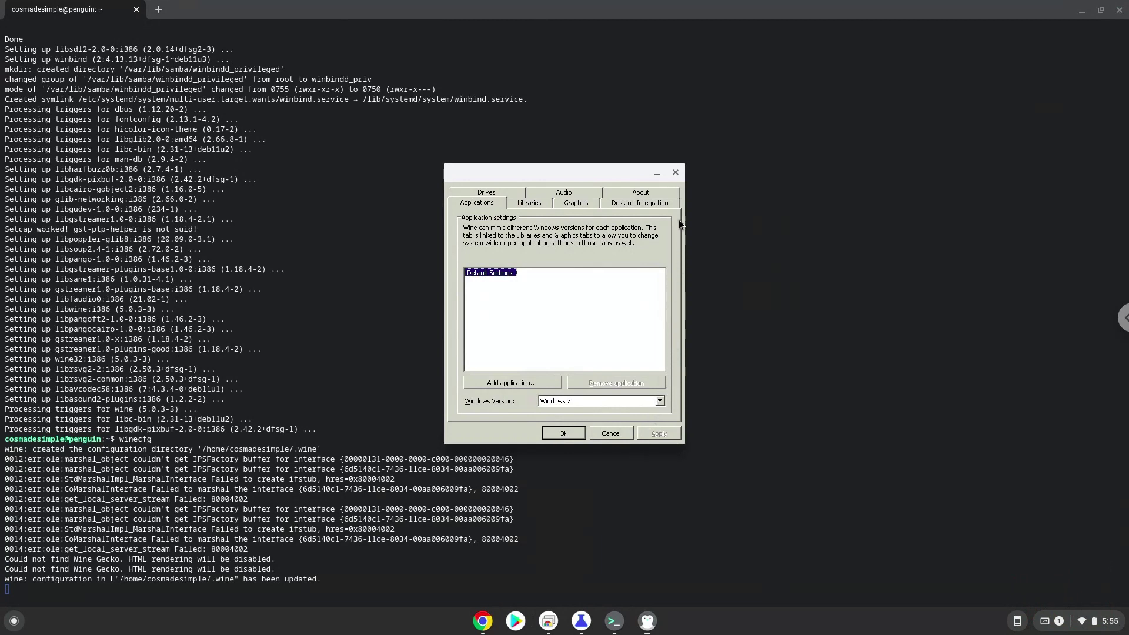
click(675, 173)
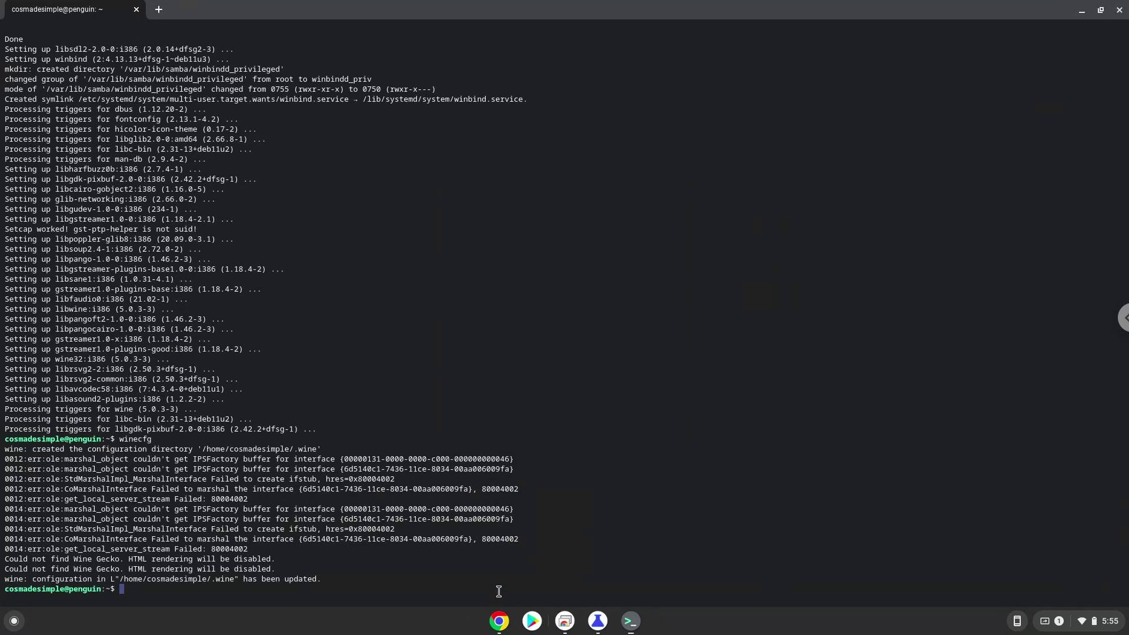
click(499, 622)
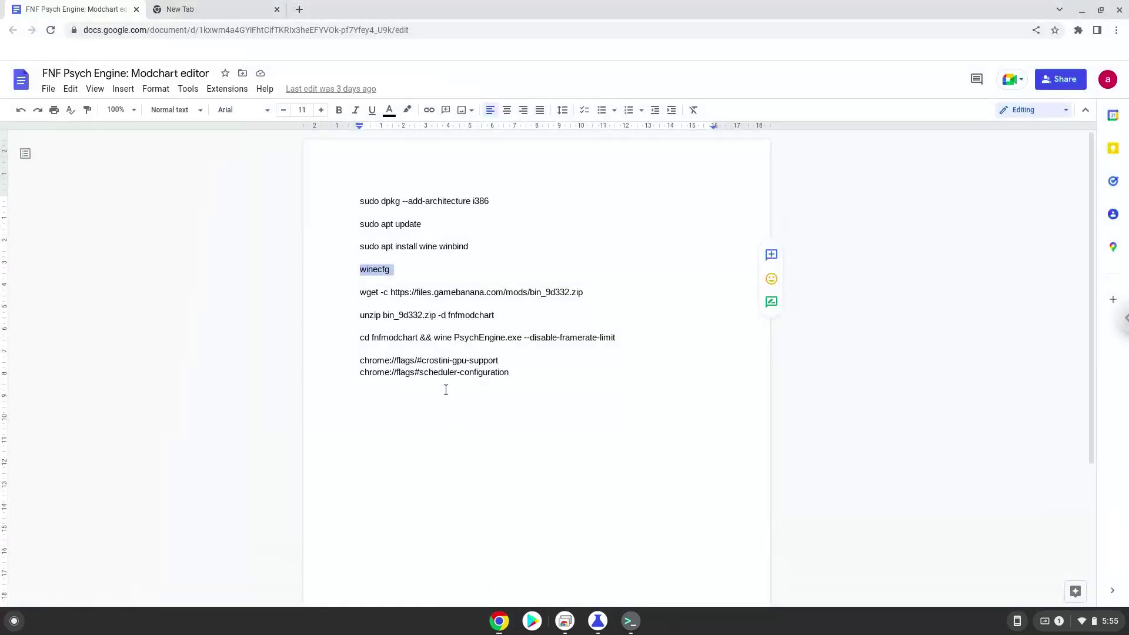
Step: Run the wget line from the Docs notes in Terminal to download the 518M bin_9d332.zip
triple_click(432, 292)
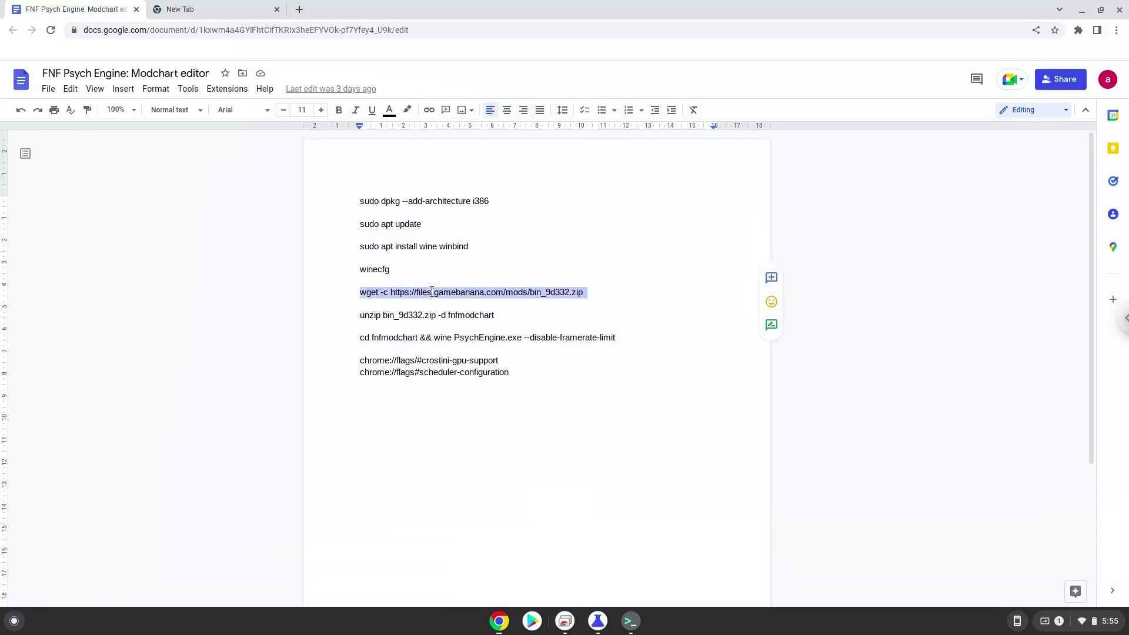
right_click(431, 292)
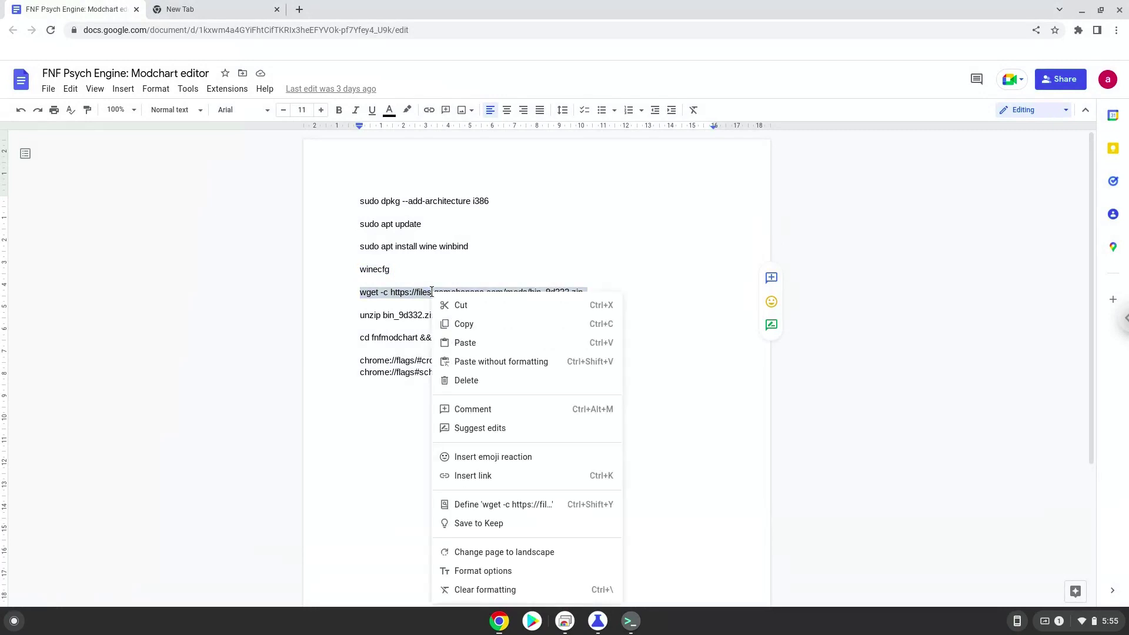
click(459, 324)
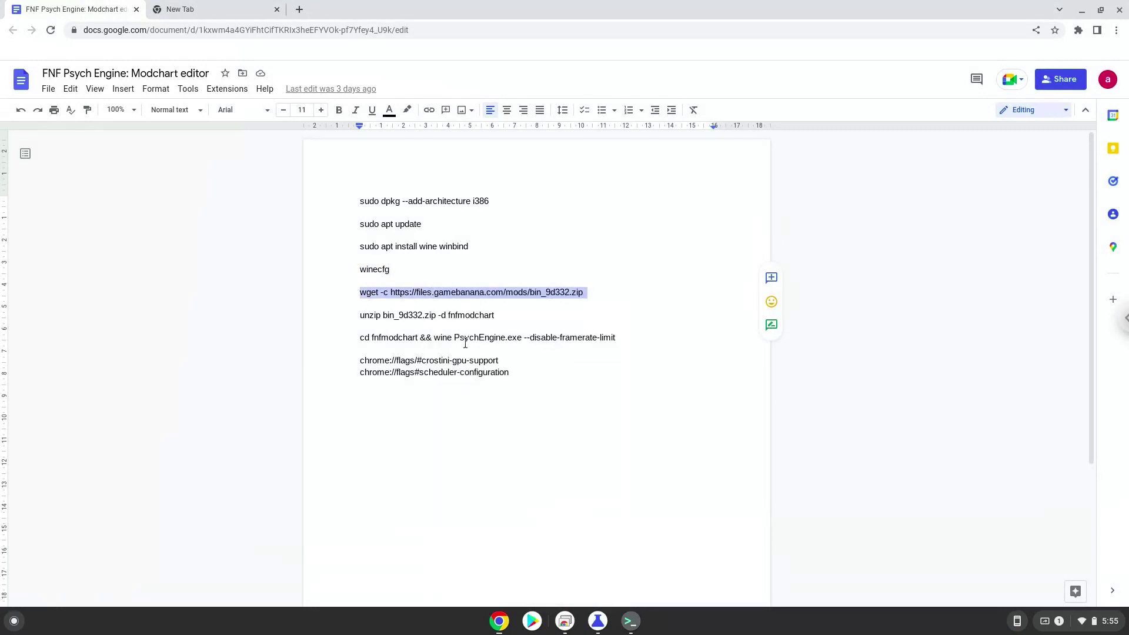
click(631, 622)
key(ctrl+shift+v)
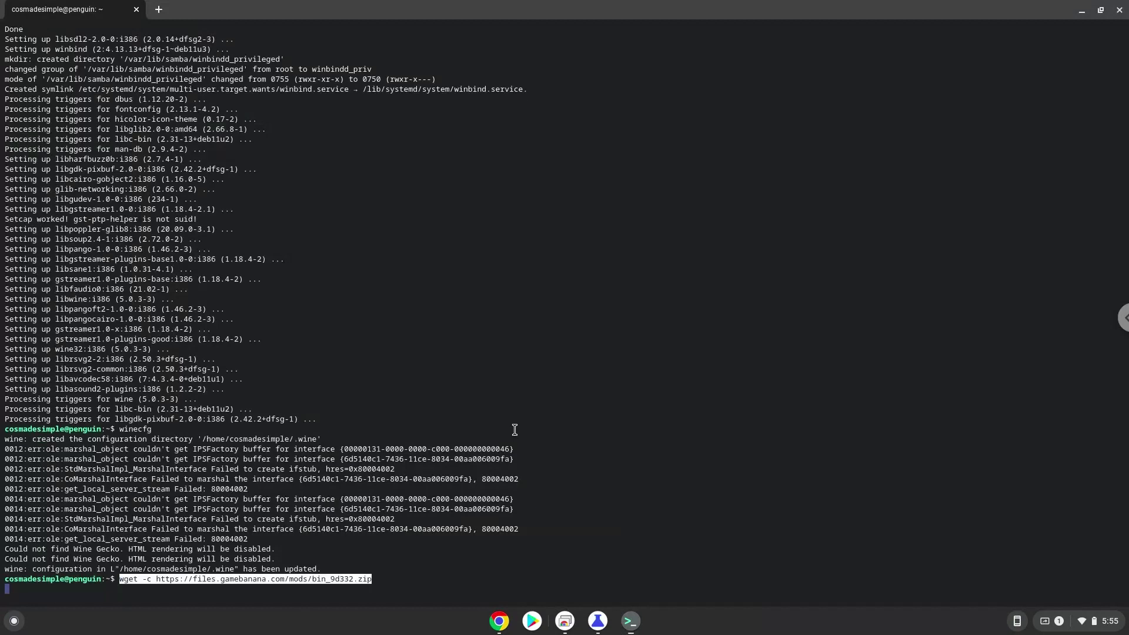
key(Return)
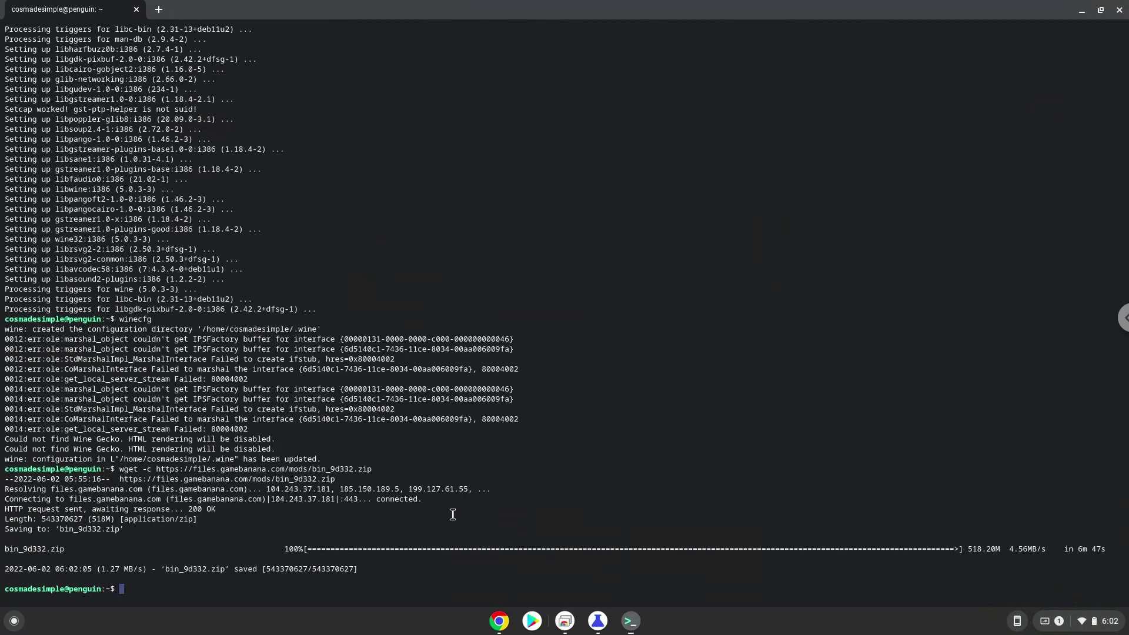
Step: Run the unzip line from the Docs notes in Terminal to extract bin_9d332.zip into fnfmodchart
click(500, 621)
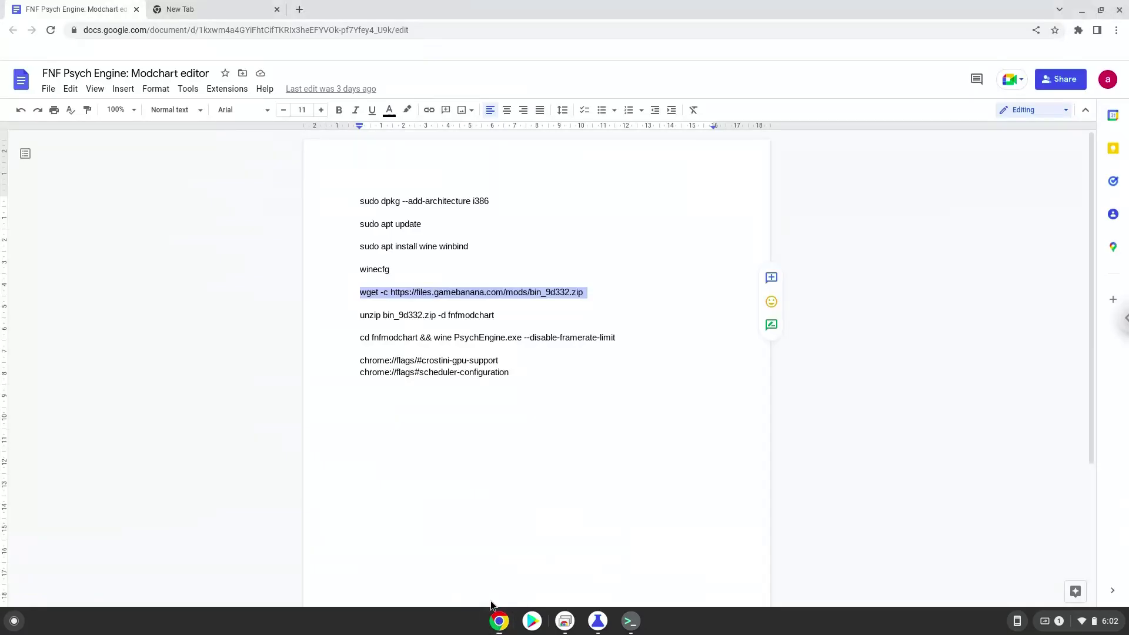
triple_click(401, 314)
right_click(401, 314)
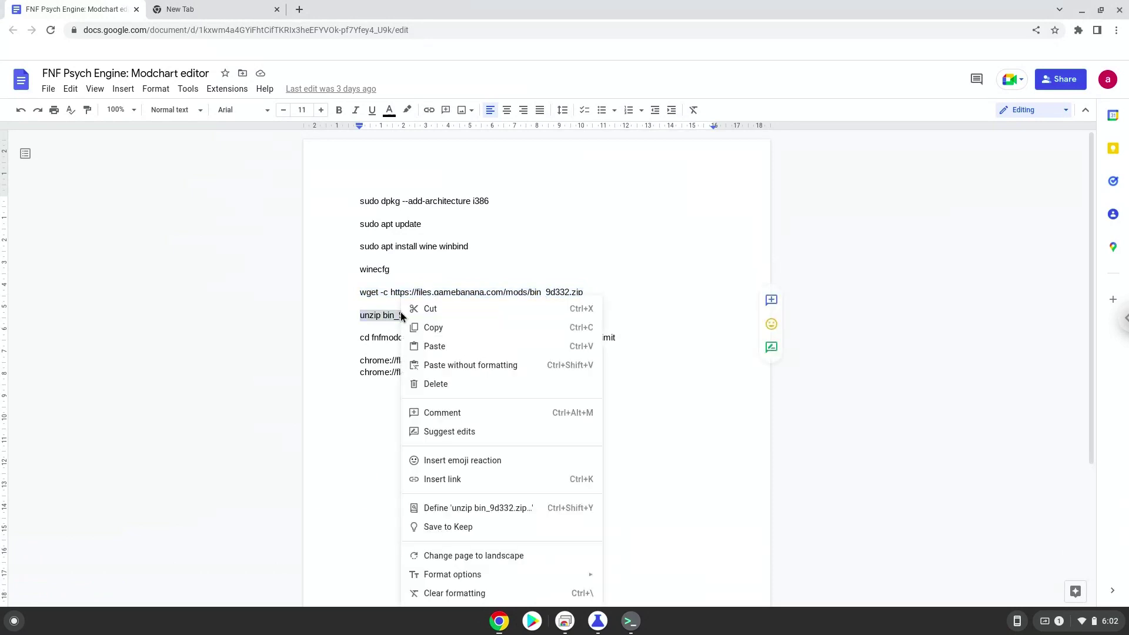
click(432, 326)
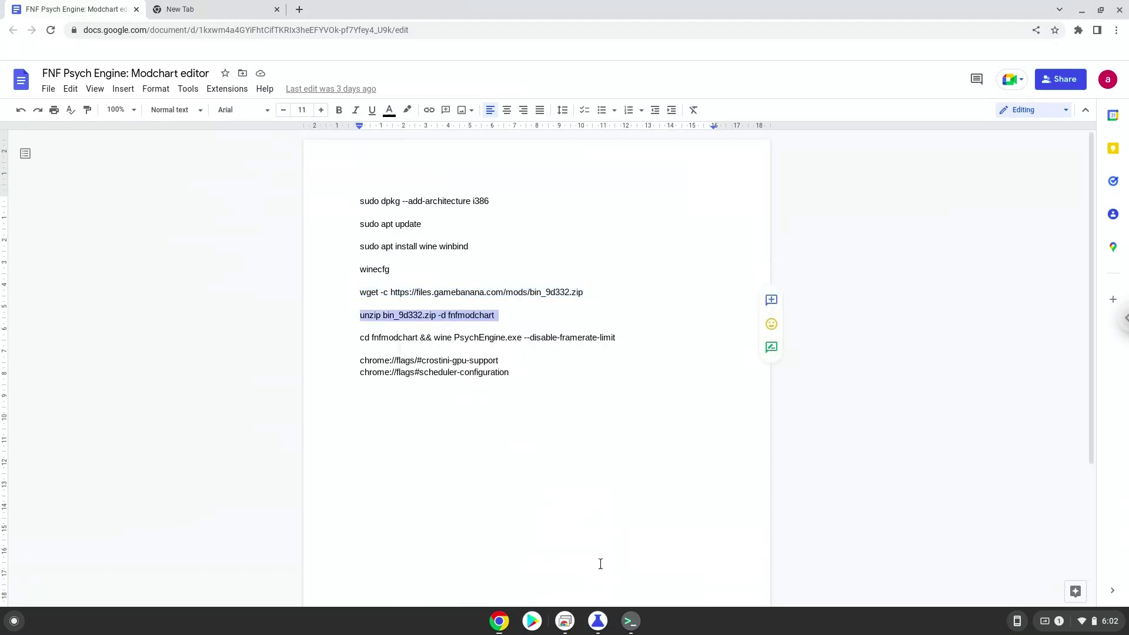
click(630, 622)
key(ctrl+shift+v)
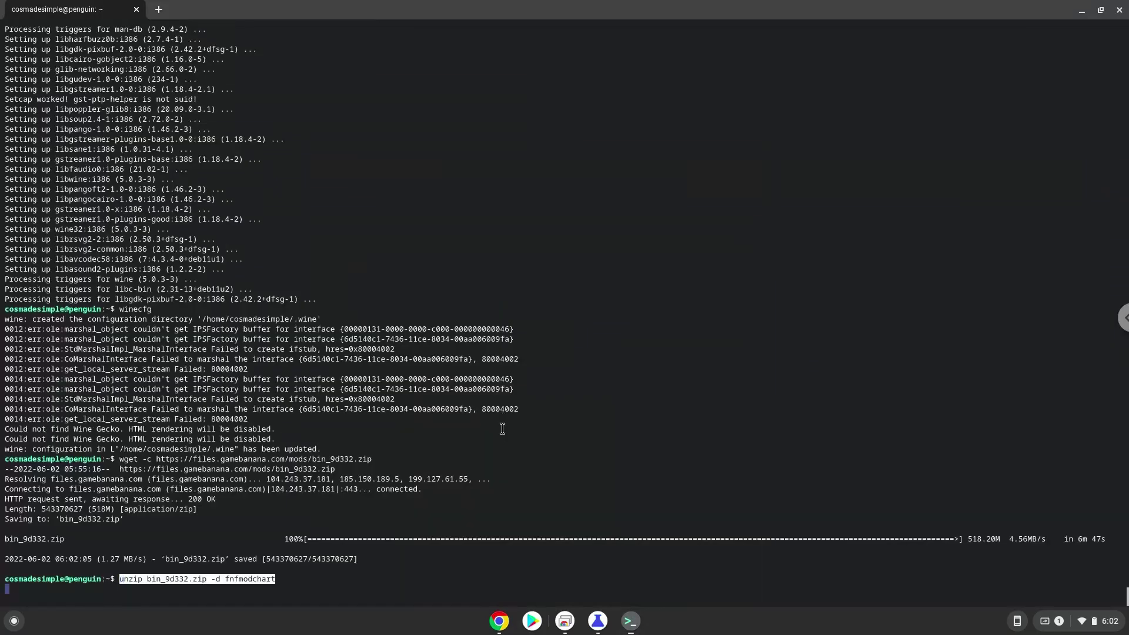
key(Return)
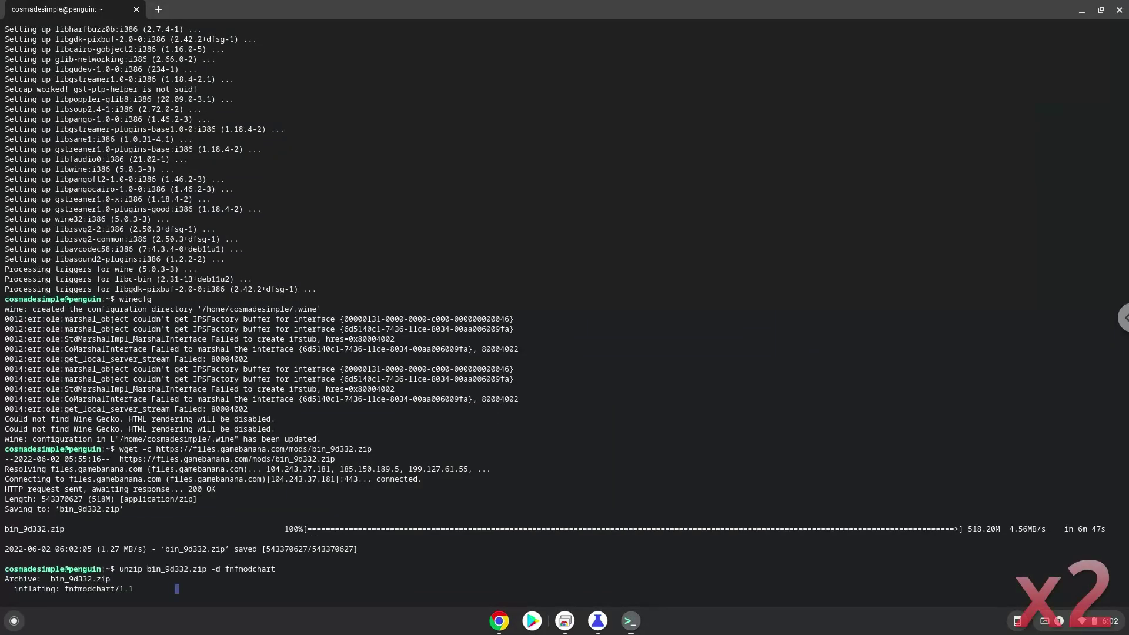